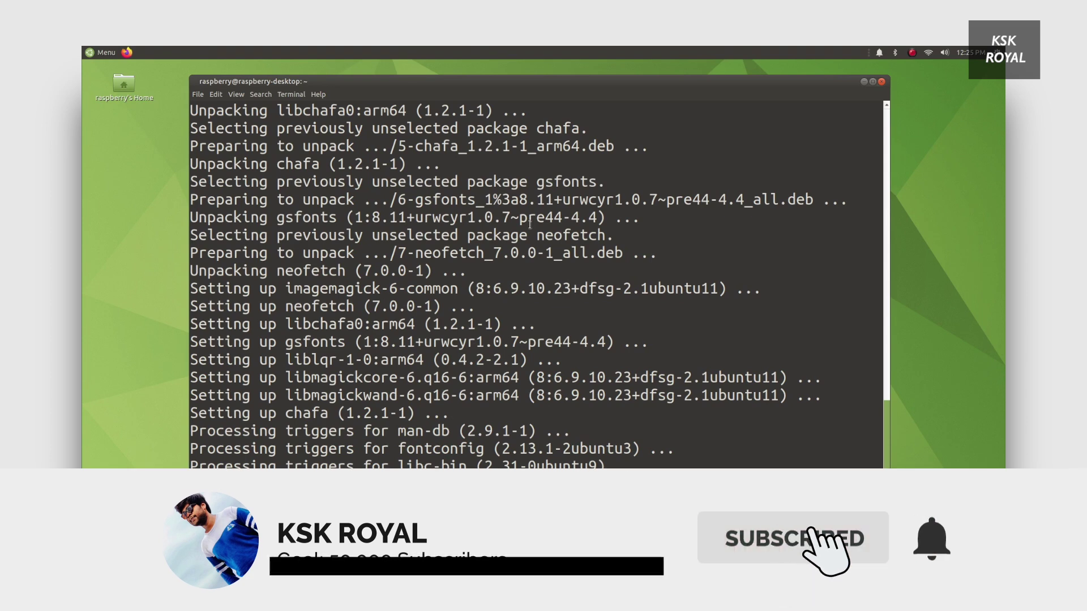
Step: Cycle the open windows back to the terminal showing the finished neofetch install
key("alt+Tab")
key("alt+Tab")
key("alt+Tab")
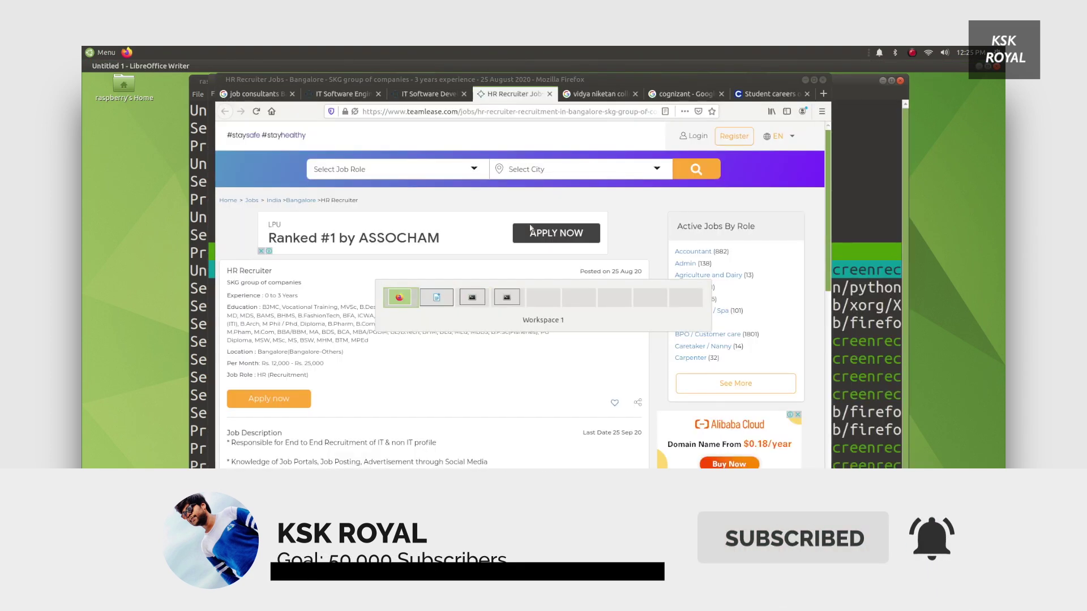
key("alt+Tab")
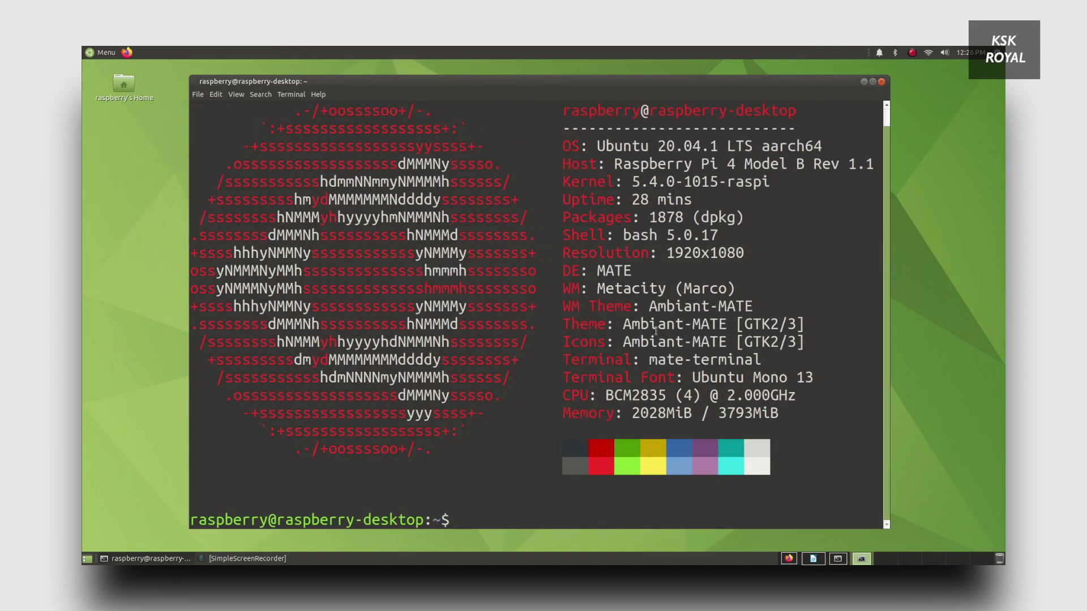
Step: Highlight the 2.000GHz CPU speed in the neofetch system summary
left_click_drag(739, 391, 795, 395)
left_click(731, 396)
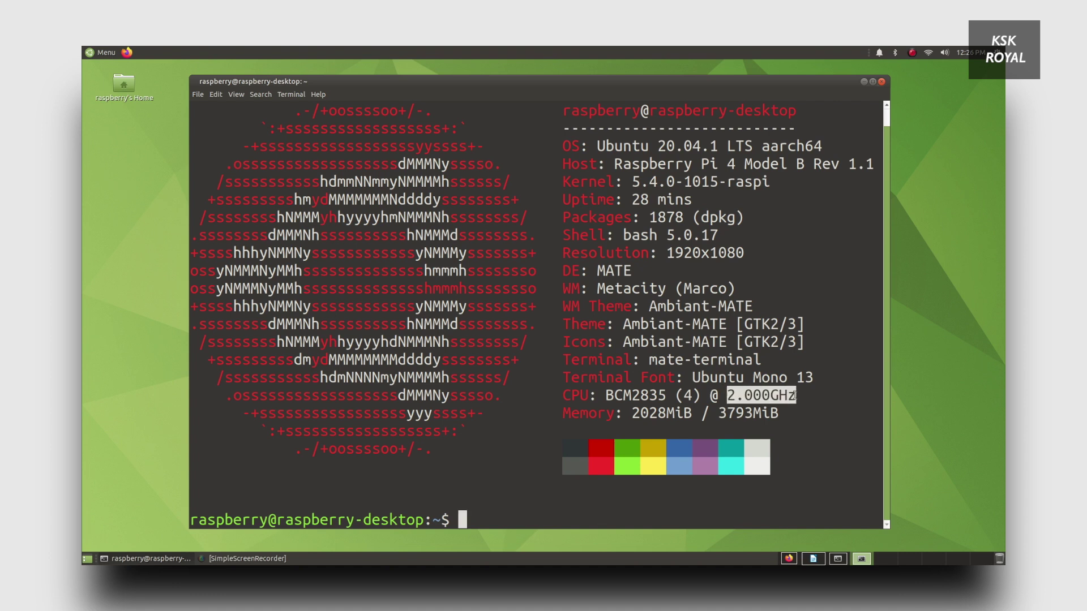
scroll(604, 408, "up", 1)
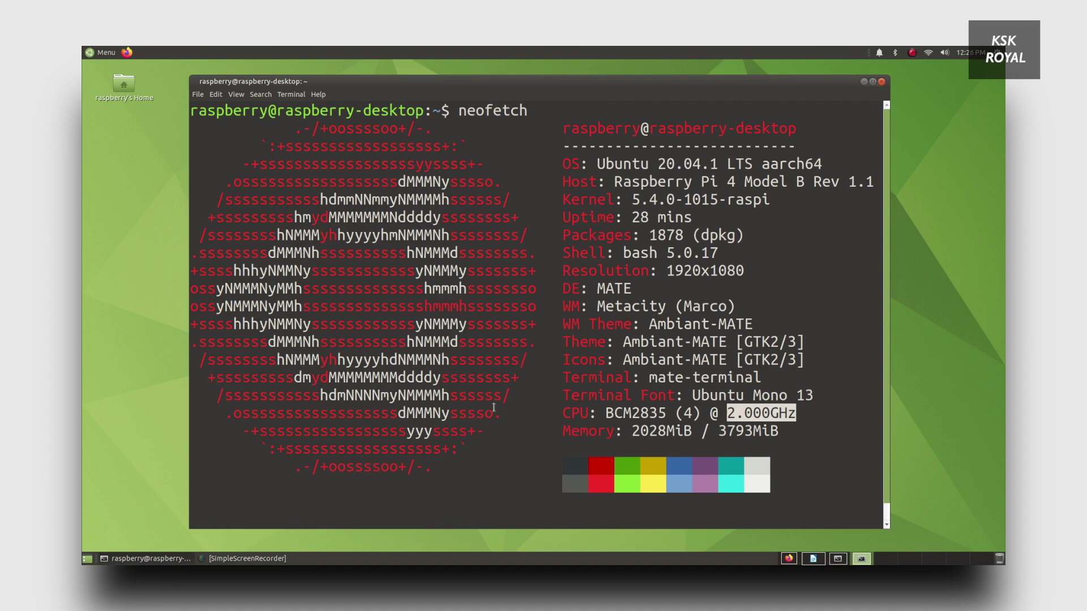
scroll(634, 278, "down", 1)
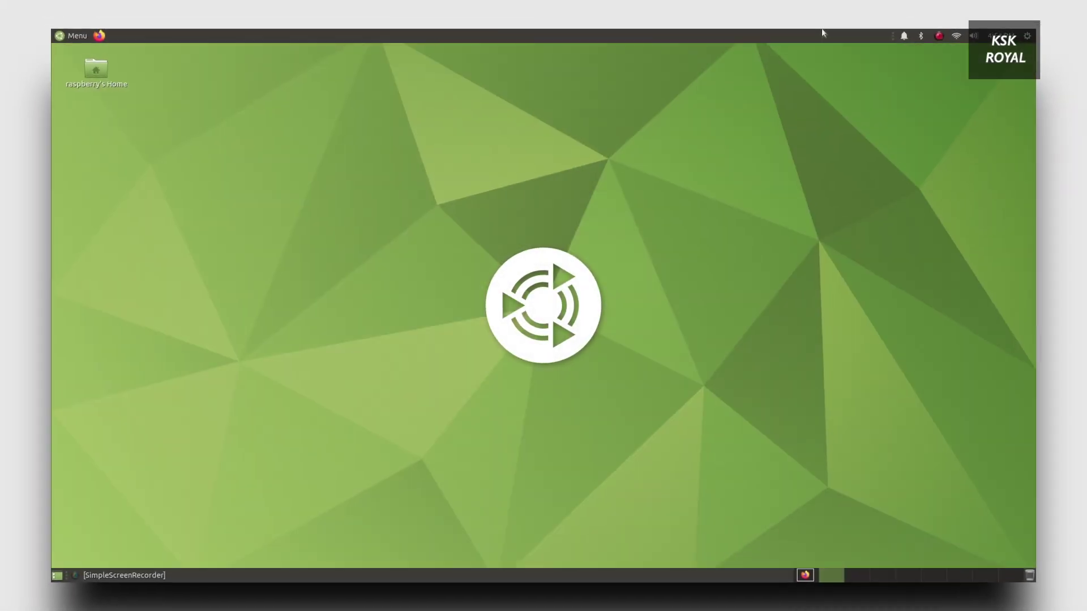
Step: Browse the main menu categories from All and Accessories through Office, Preferences and Sound & Video
left_click(68, 40)
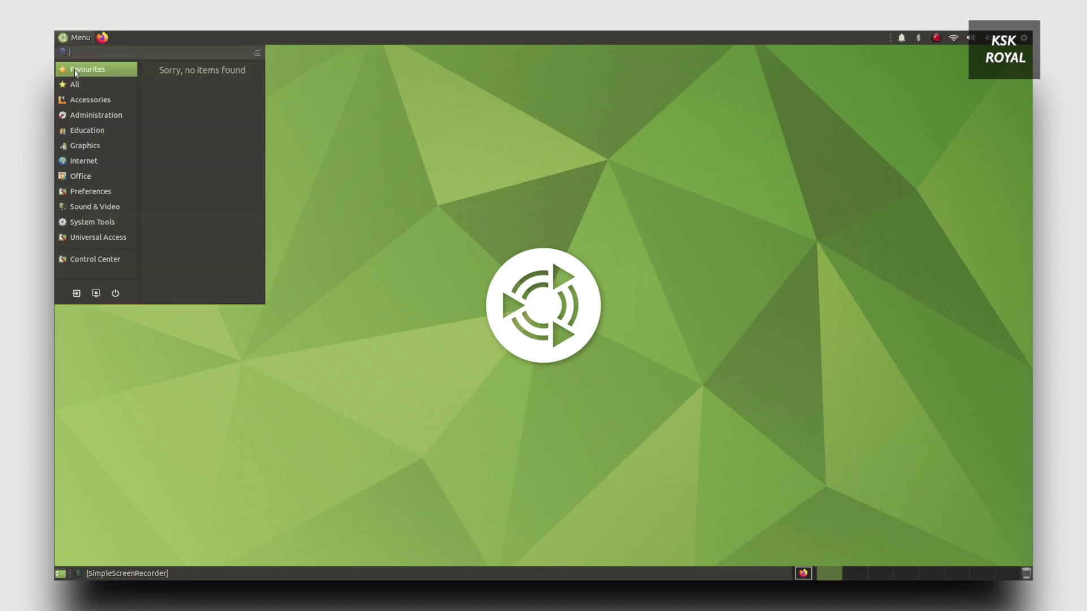
left_click(77, 86)
left_click(80, 101)
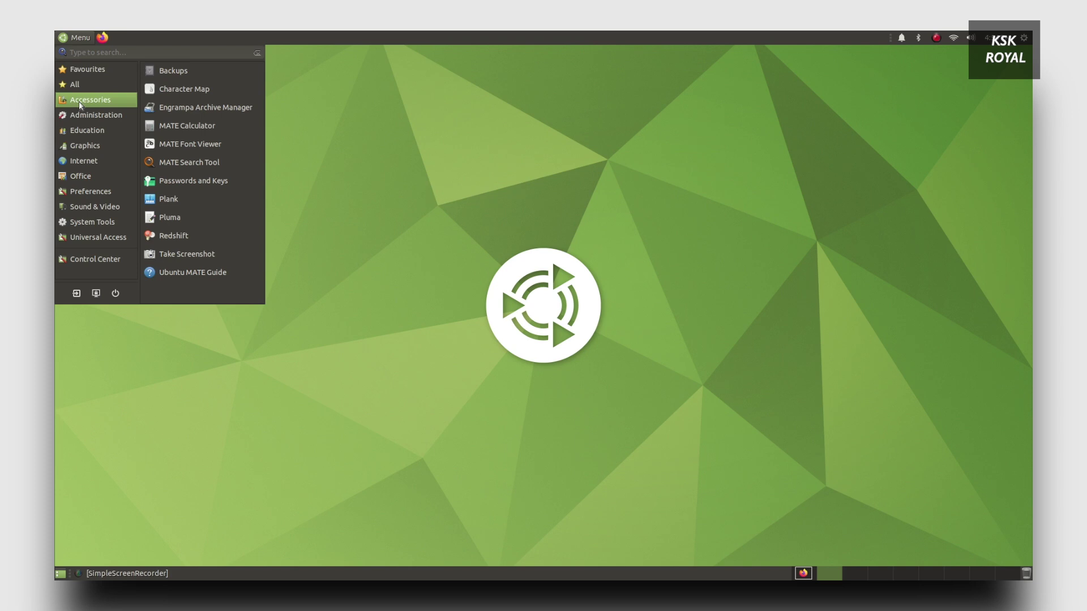
left_click(82, 116)
left_click(84, 133)
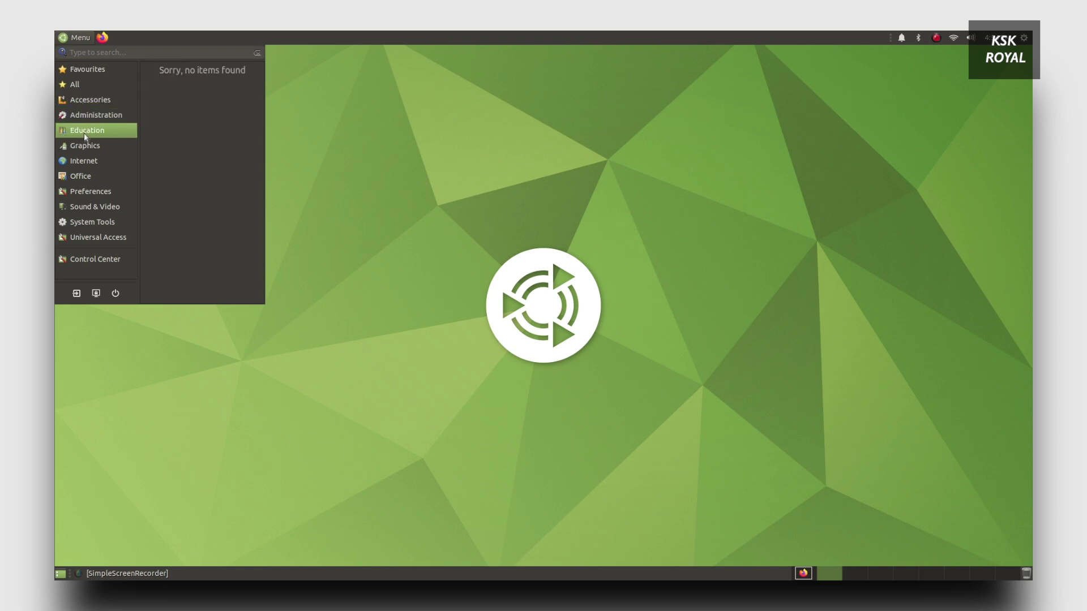
left_click(85, 147)
left_click(86, 160)
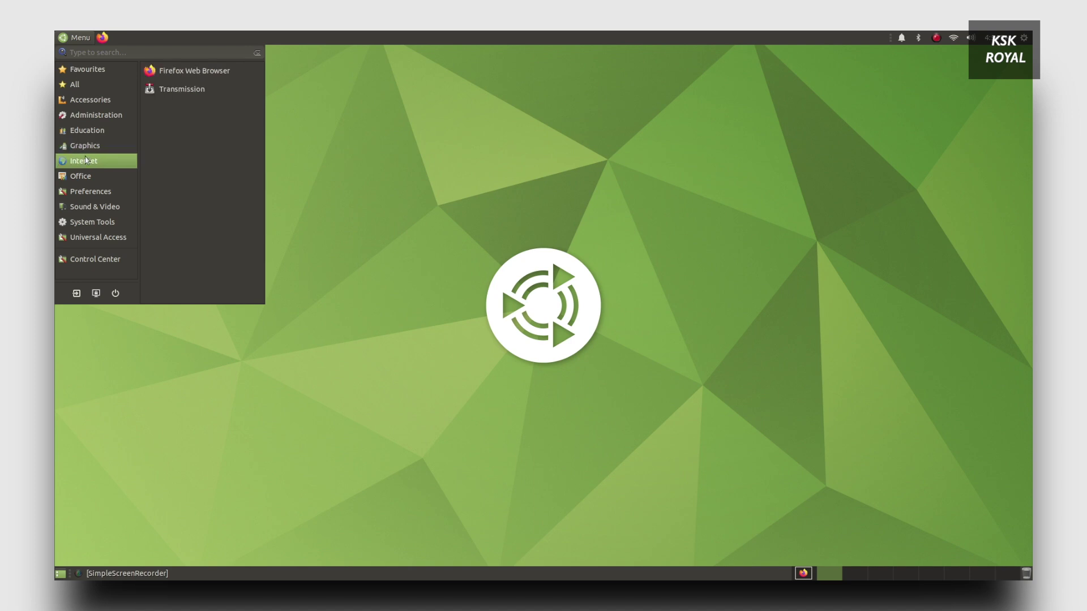
left_click(87, 176)
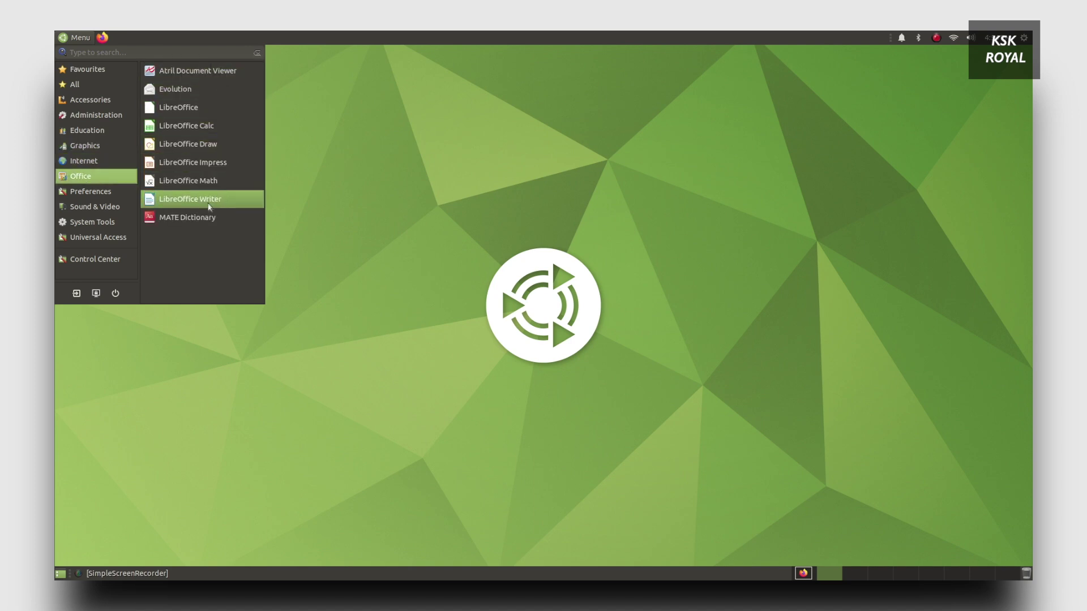
left_click(126, 193)
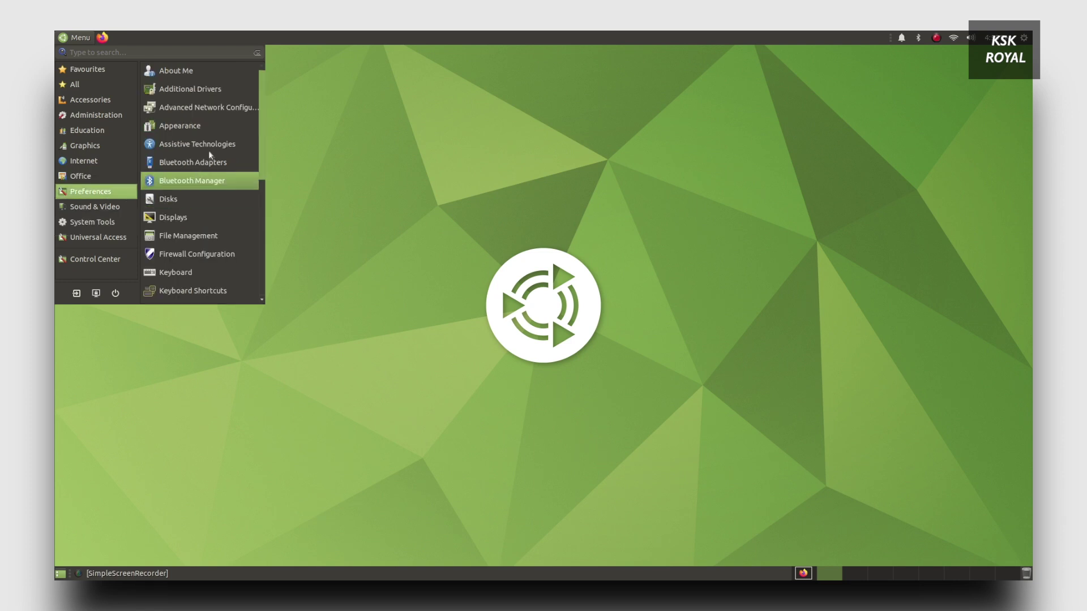
scroll(205, 198, "down", 5)
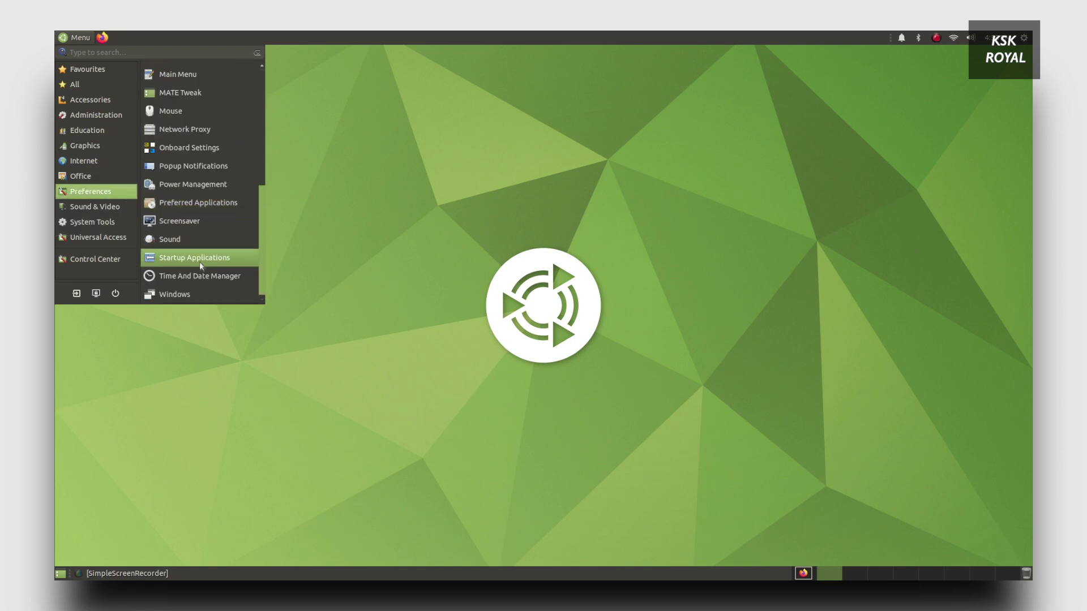
scroll(199, 266, "up", 5)
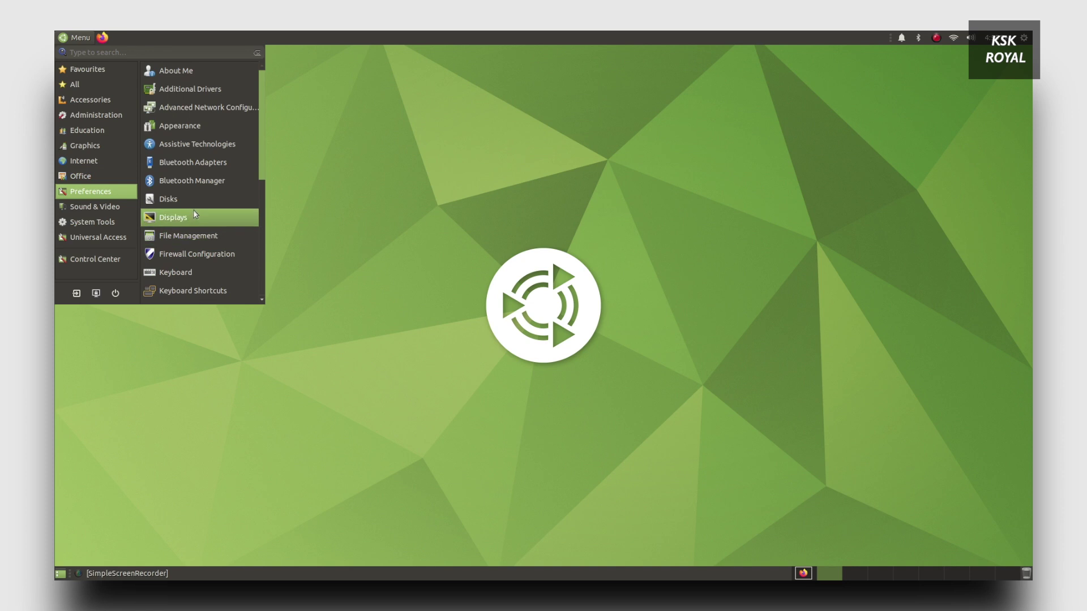
left_click(99, 209)
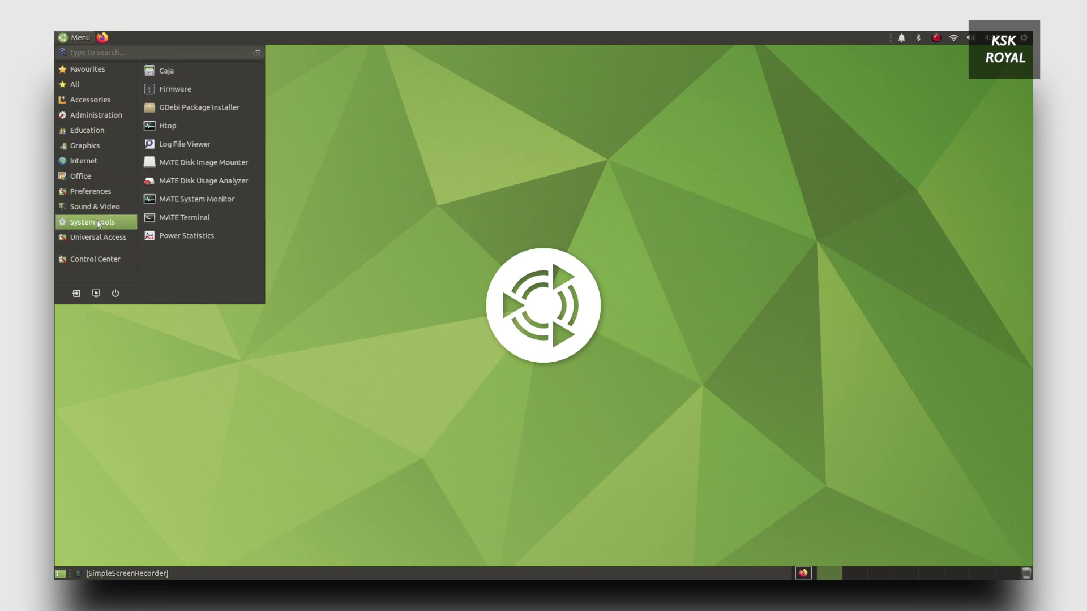
Step: Open Control Center and check the notification, Bluetooth and Wi-Fi tray menus
left_click(95, 259)
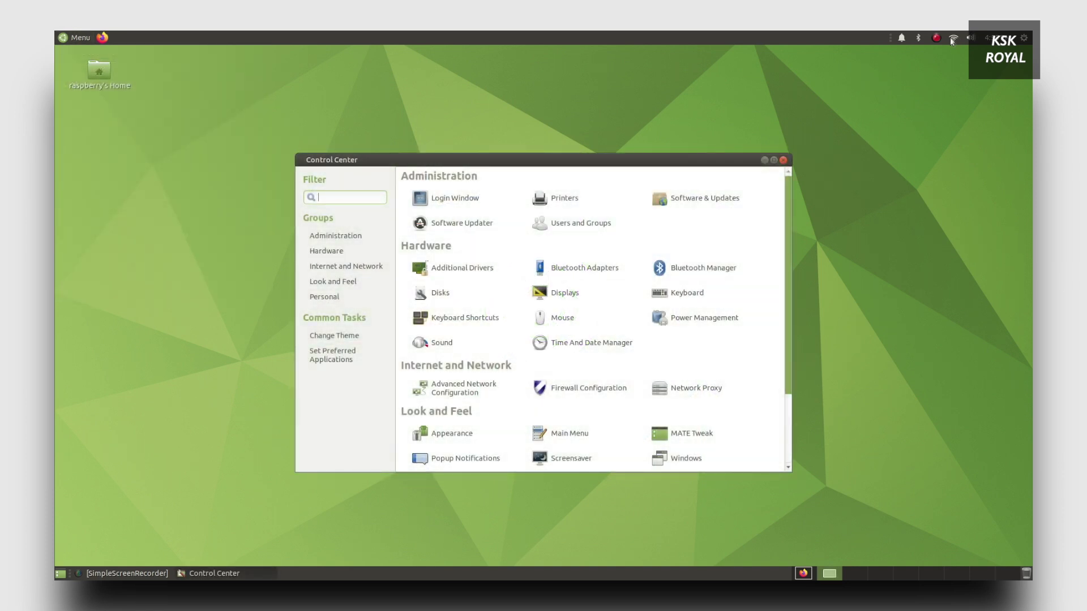
left_click(901, 39)
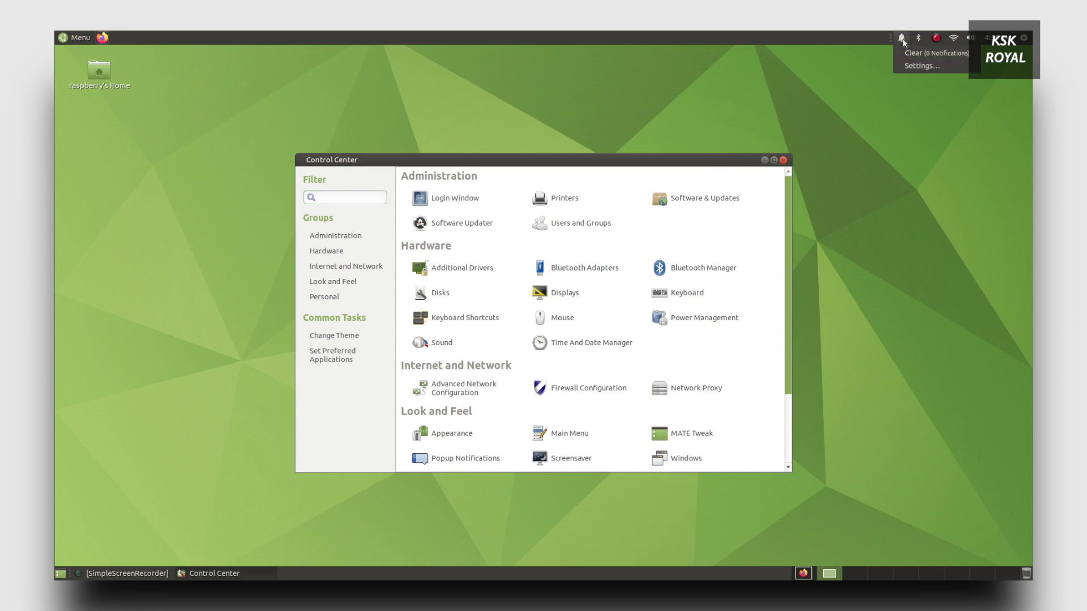
left_click(903, 40)
left_click(918, 39)
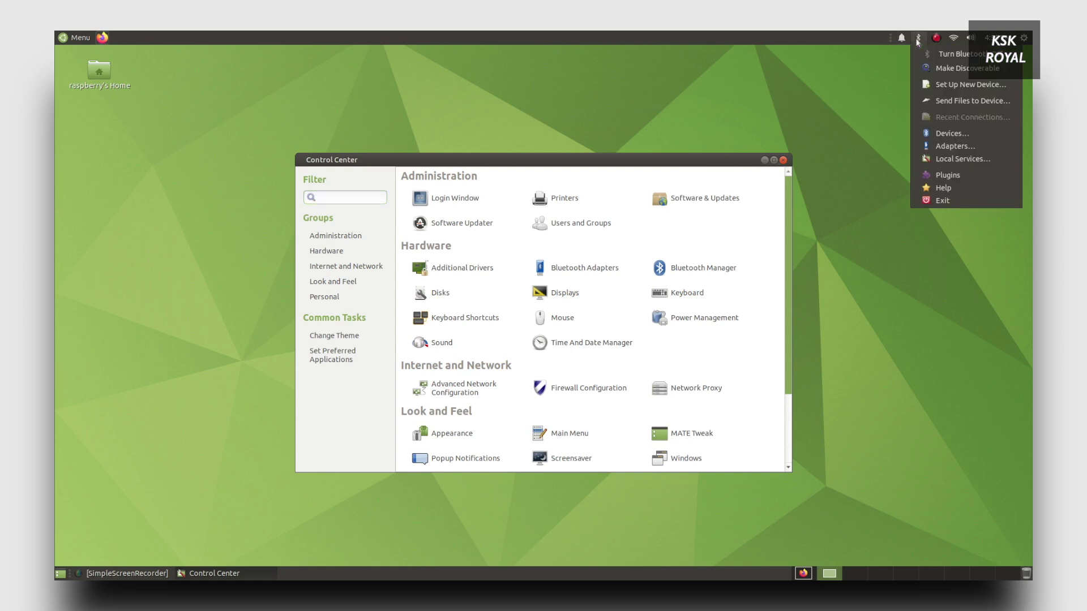
left_click(954, 38)
left_click(954, 38)
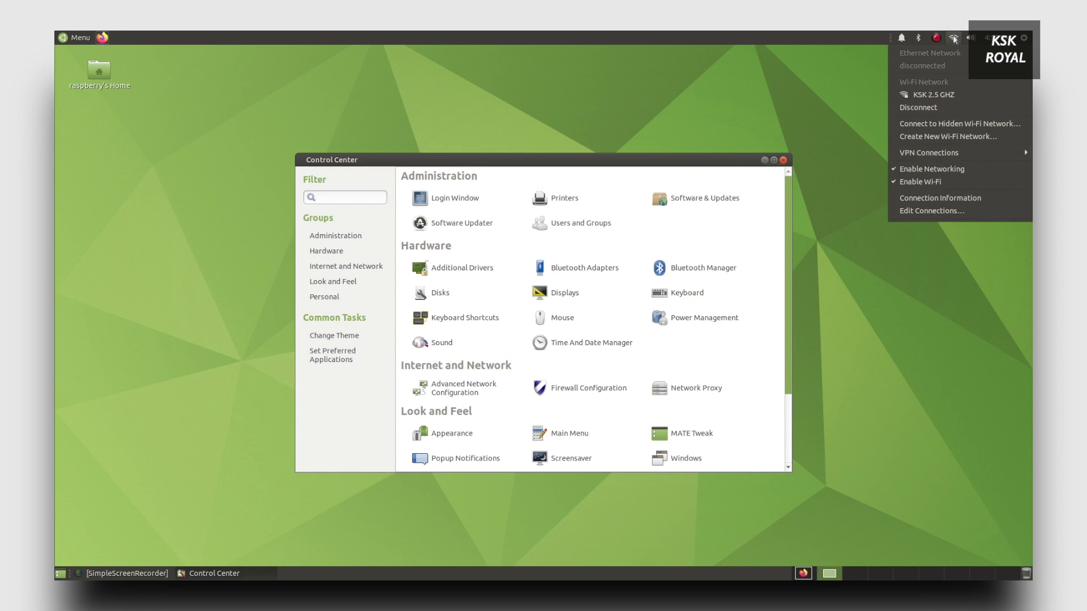
left_click(954, 38)
Step: Raise the system volume with the tray slider and glance at the date calendar
left_click(971, 38)
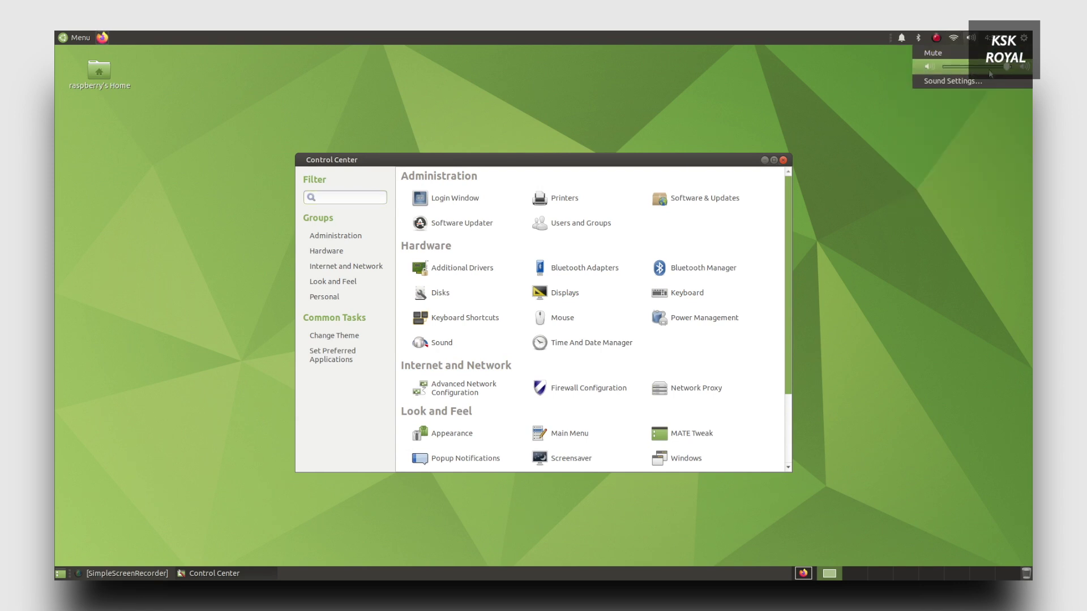
left_click_drag(1007, 67, 1012, 67)
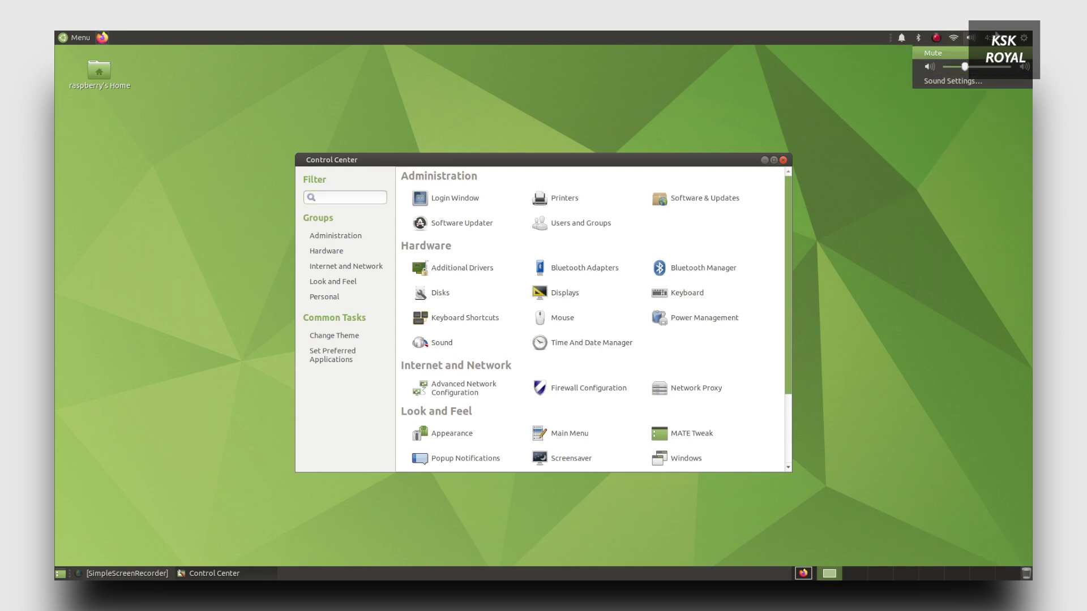
left_click(992, 38)
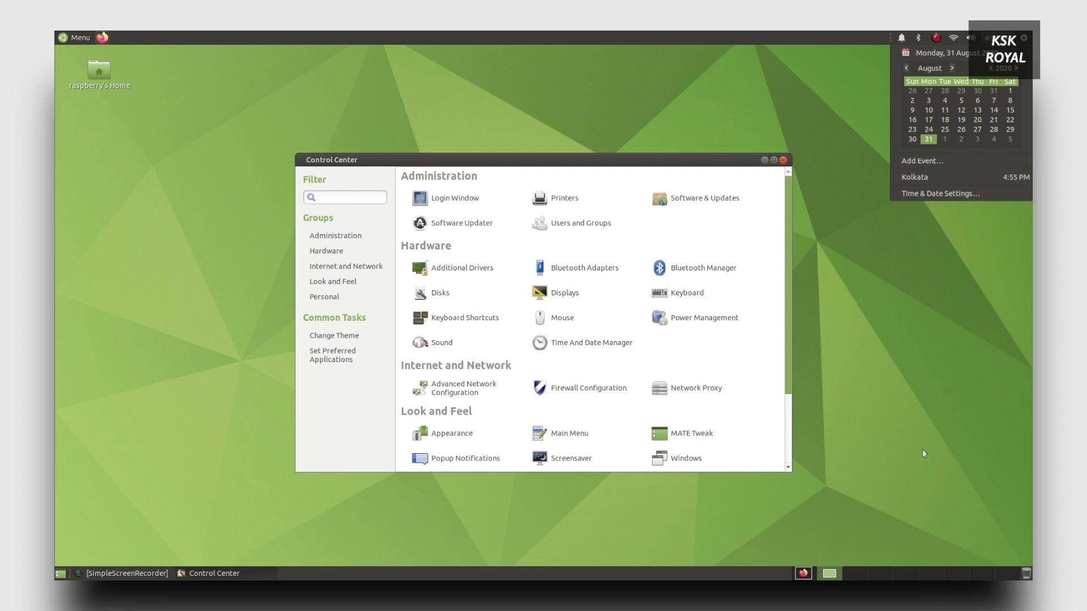
left_click(912, 315)
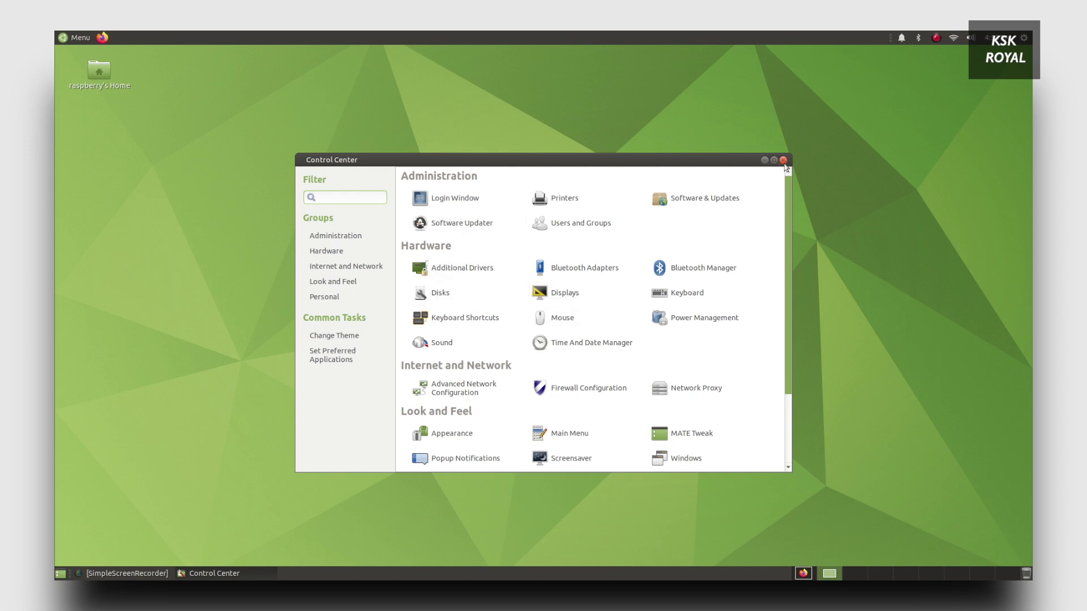
Step: On workspace 1, play the Top 5 Linux Distros 2020 video in a new Firefox tab
left_click(798, 575)
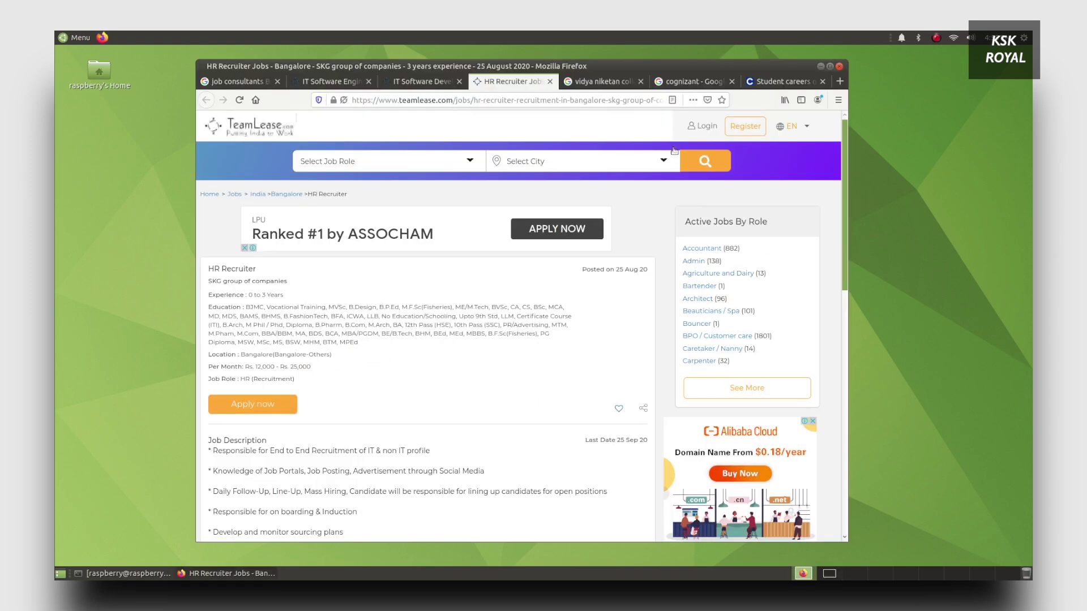
left_click(839, 81)
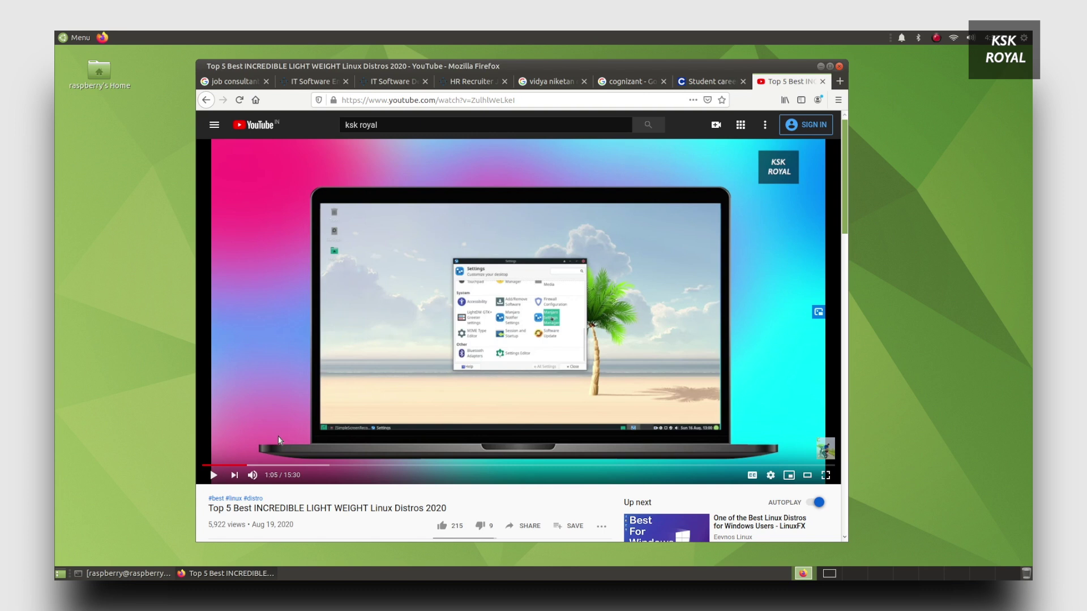
key("space")
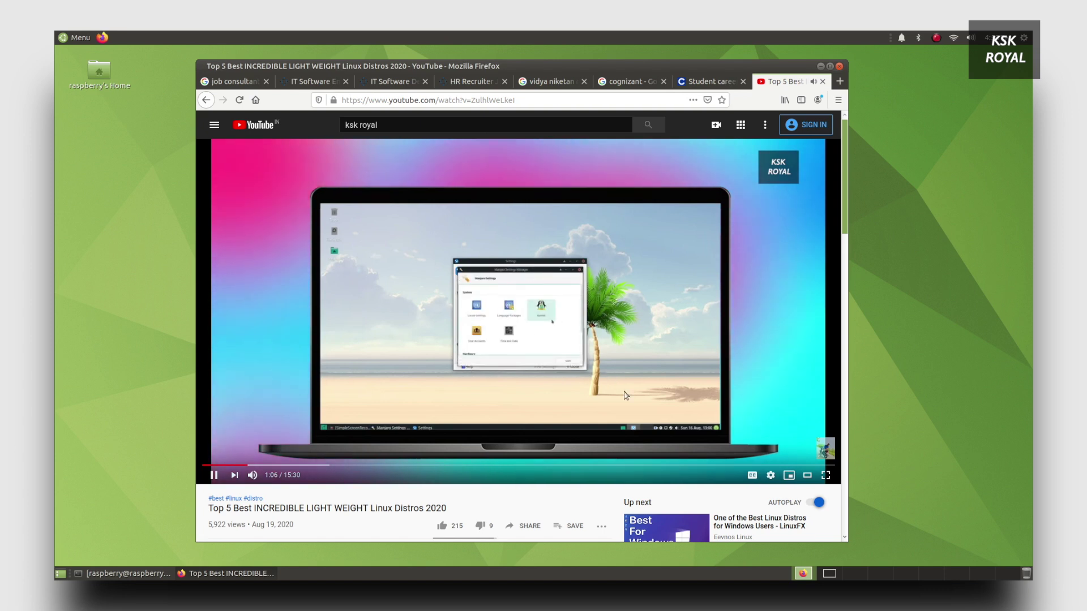
left_click(770, 475)
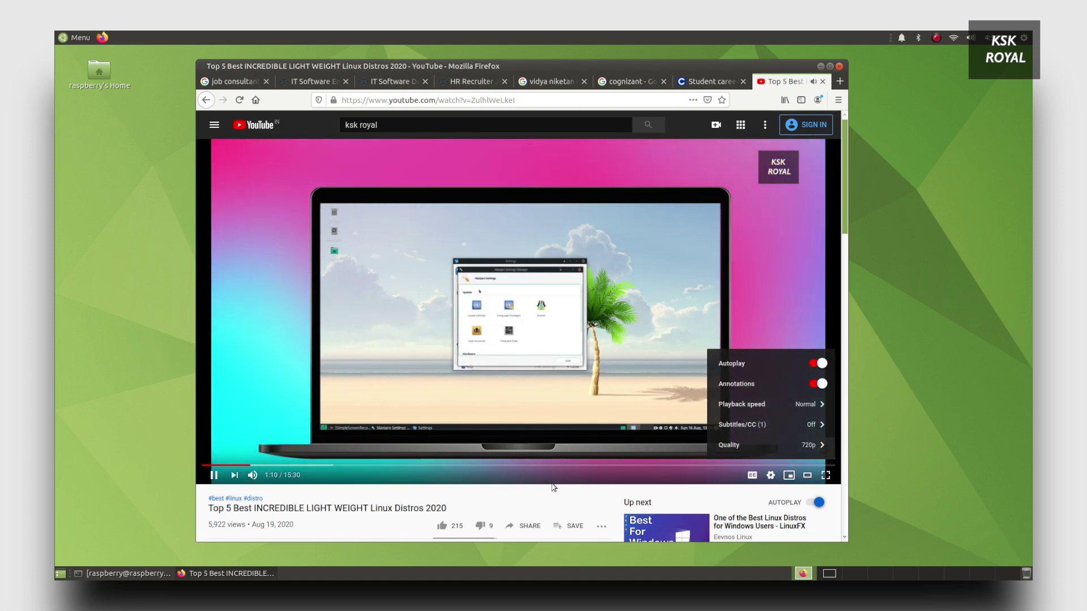
left_click(521, 396)
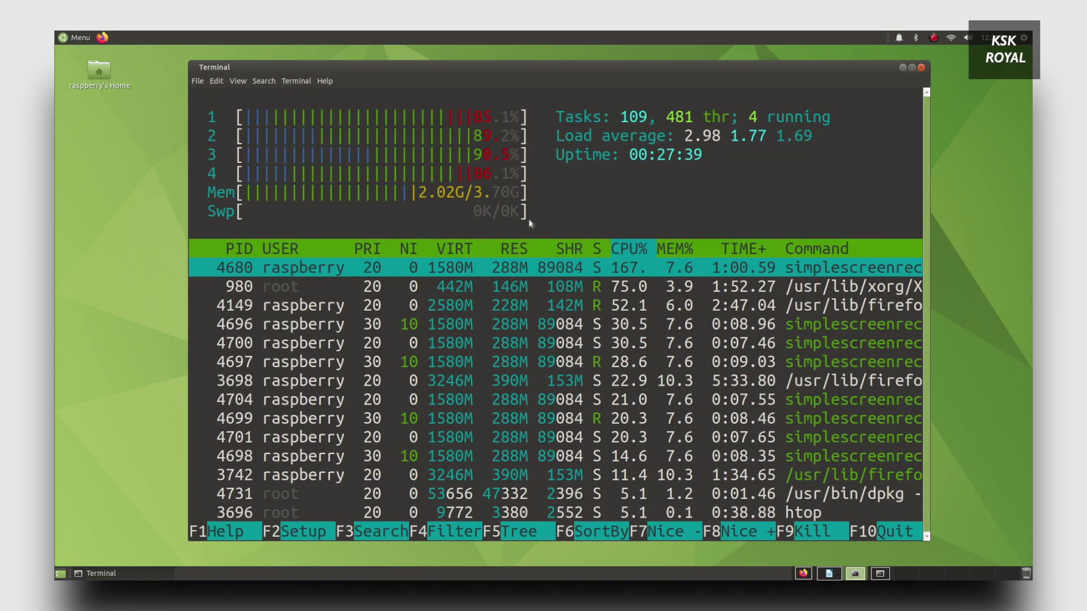
Step: Check the apt install terminal, then return to htop showing all four cores near full load
key("ctrl+alt+Left")
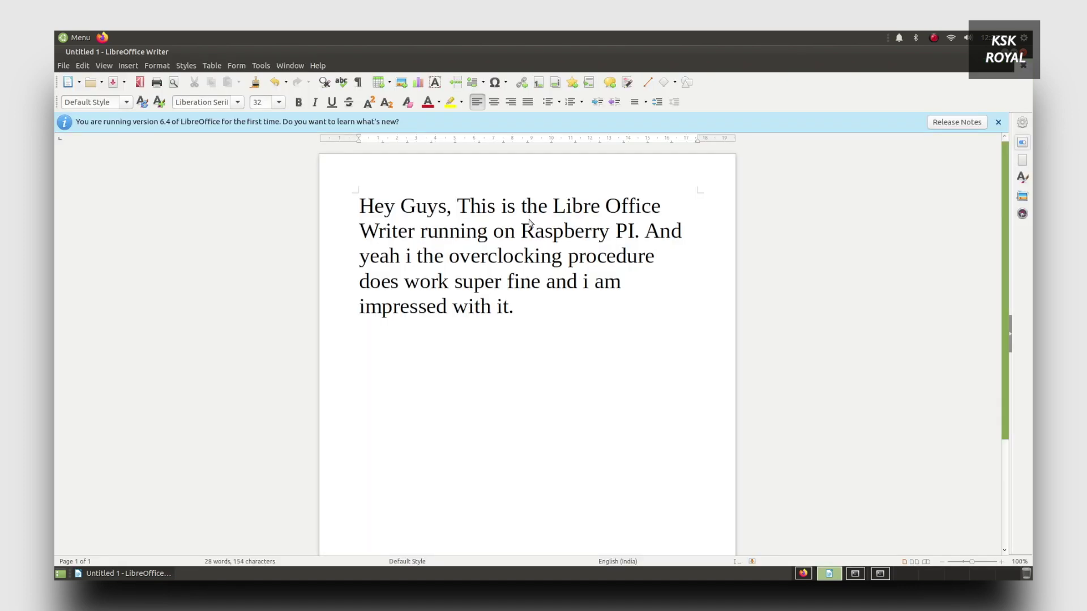
key("ctrl+alt+Right")
key("ctrl+alt+Right")
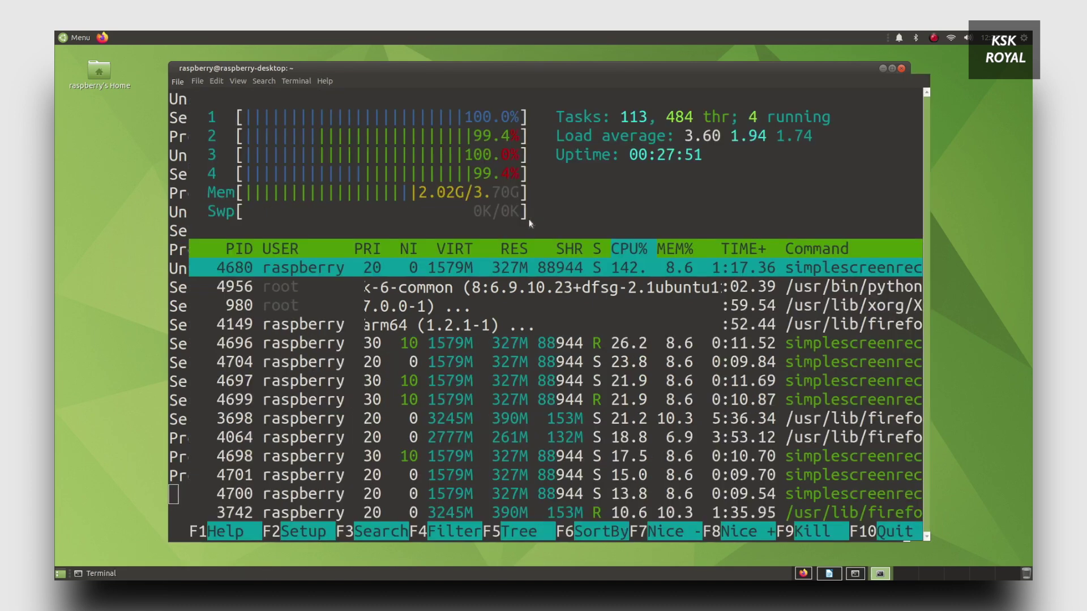
key("alt+Tab")
key("alt+shift+Tab")
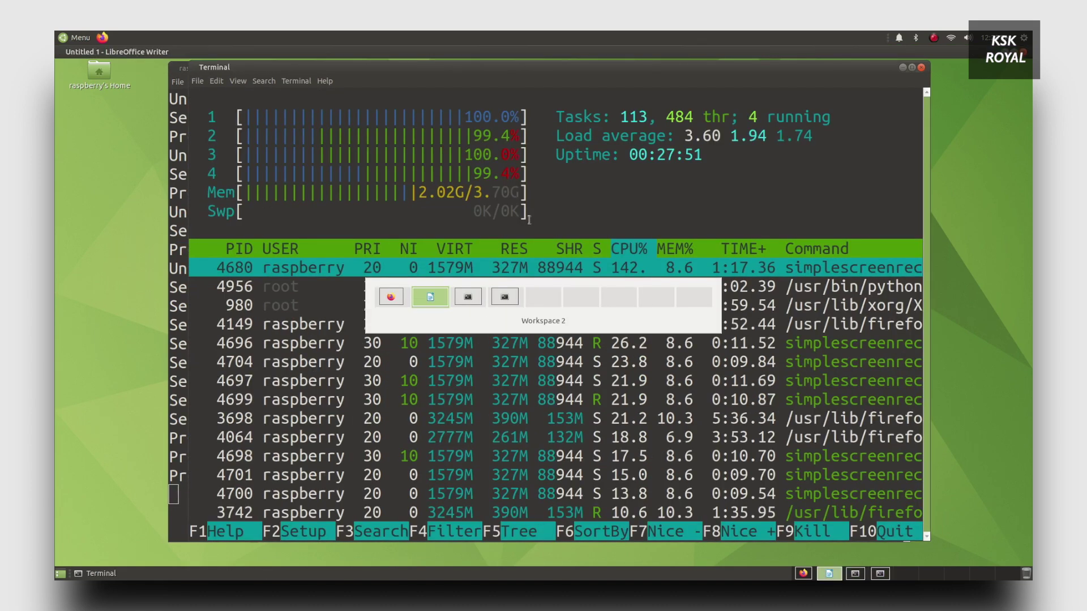
key("alt+shift+Tab")
key("ctrl+alt+Right")
key("ctrl+alt+Right")
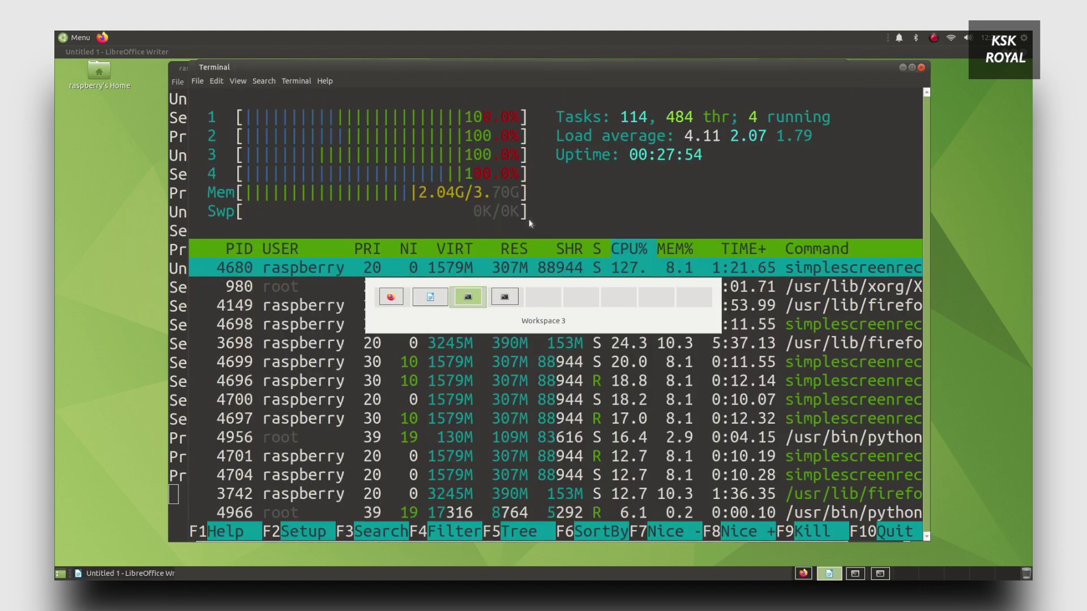
key("alt+Tab")
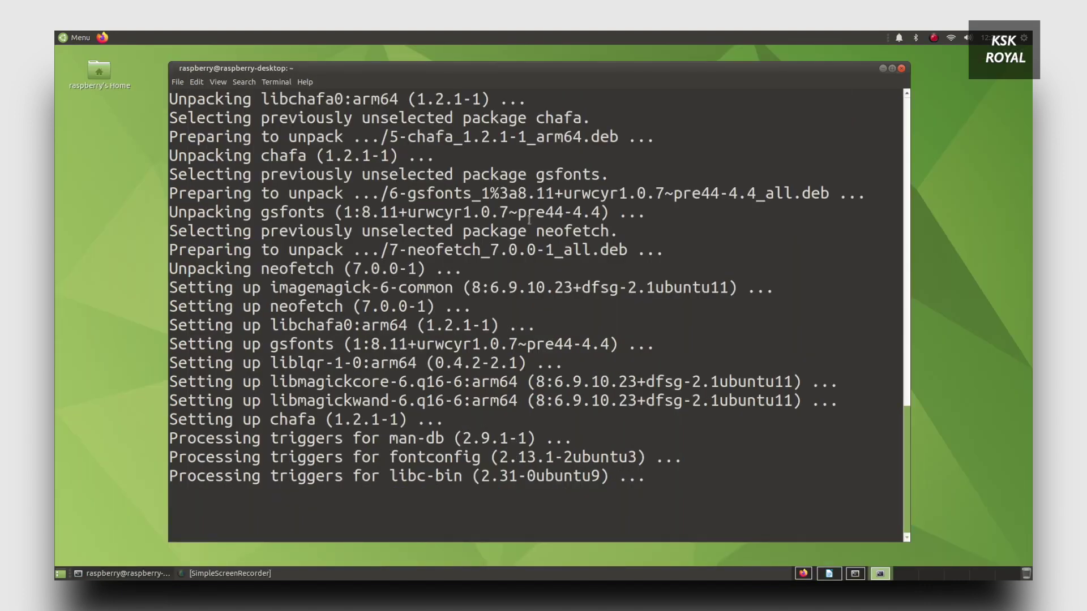
key("ctrl+alt+Left")
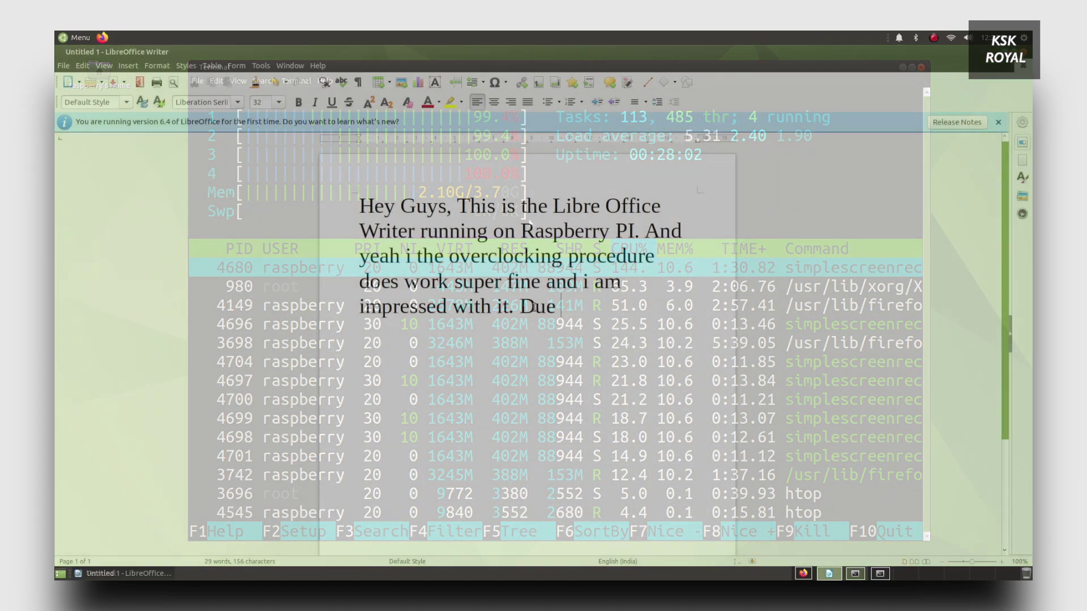
type("tot")
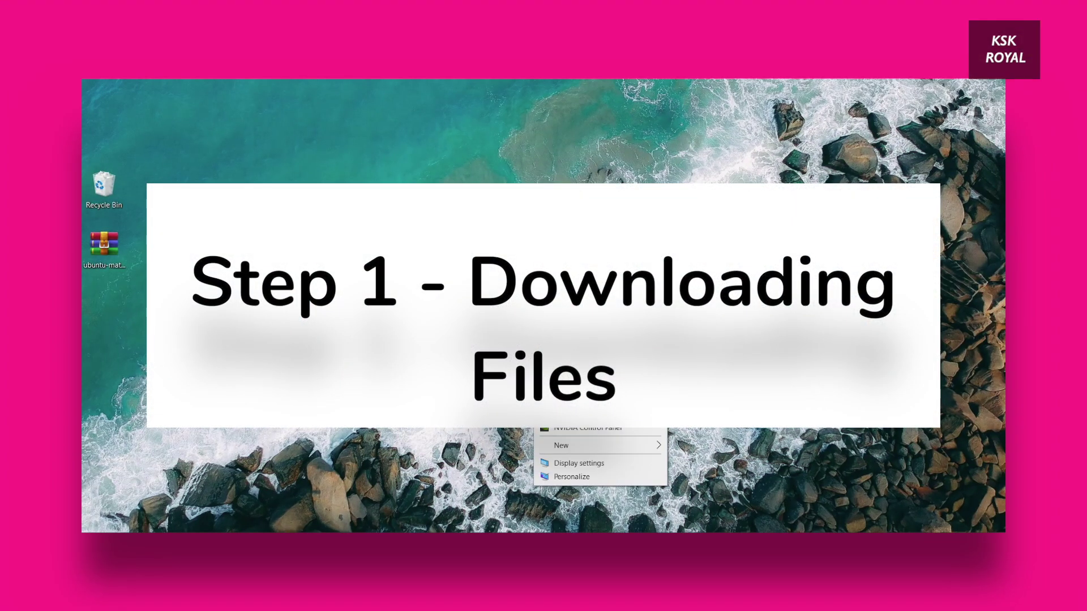
Step: Dismiss the desktop menu and look over the ubuntu-mate.org download page
key("Escape")
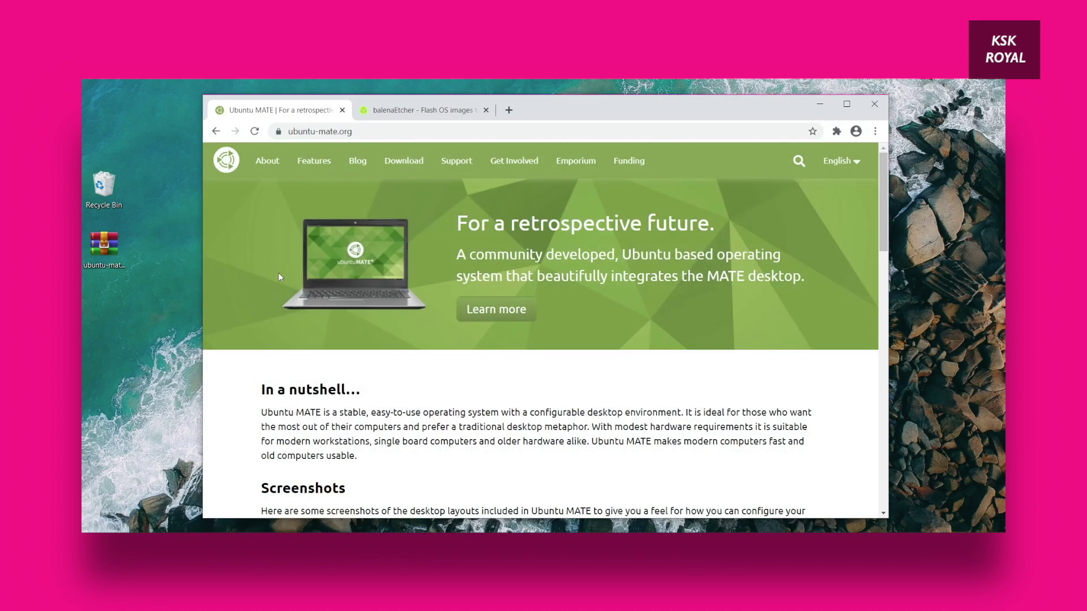
left_click(368, 135)
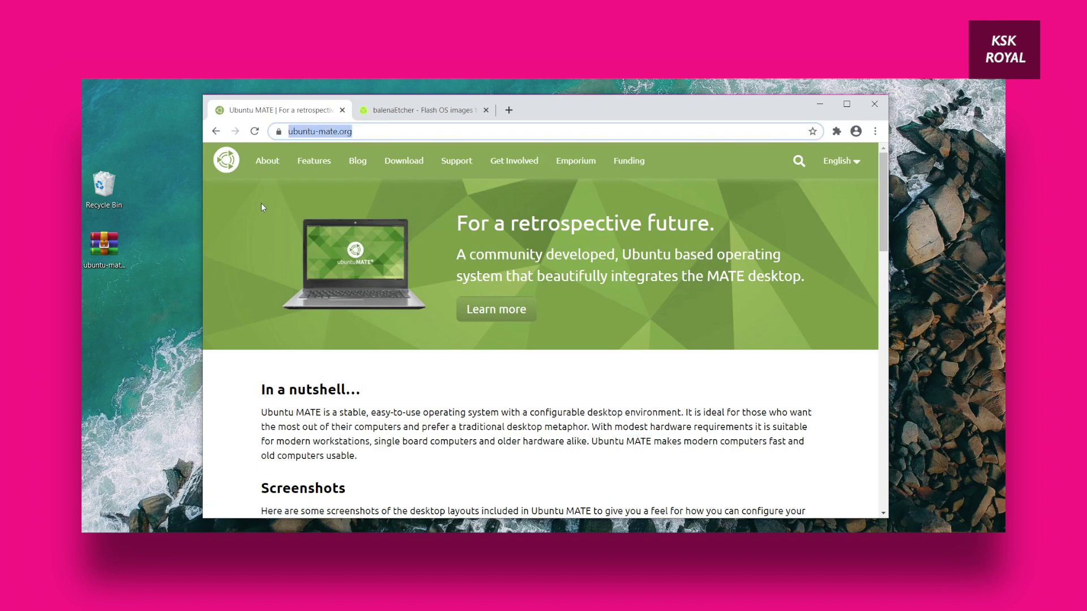
left_click(264, 224)
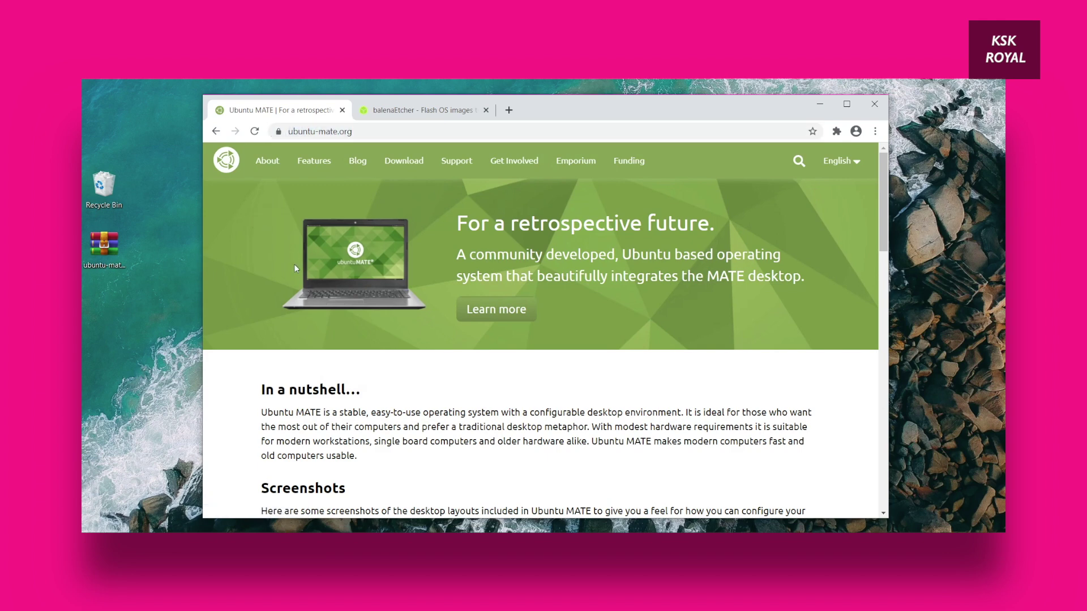
scroll(294, 264, "down", 6)
scroll(354, 369, "up", 6)
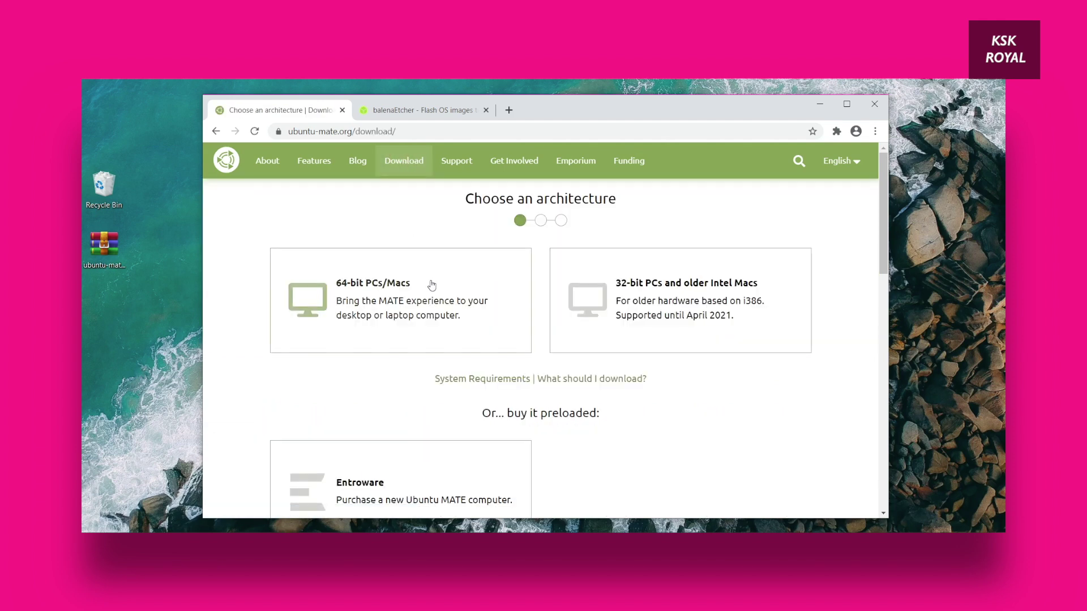
scroll(432, 285, "down", 6)
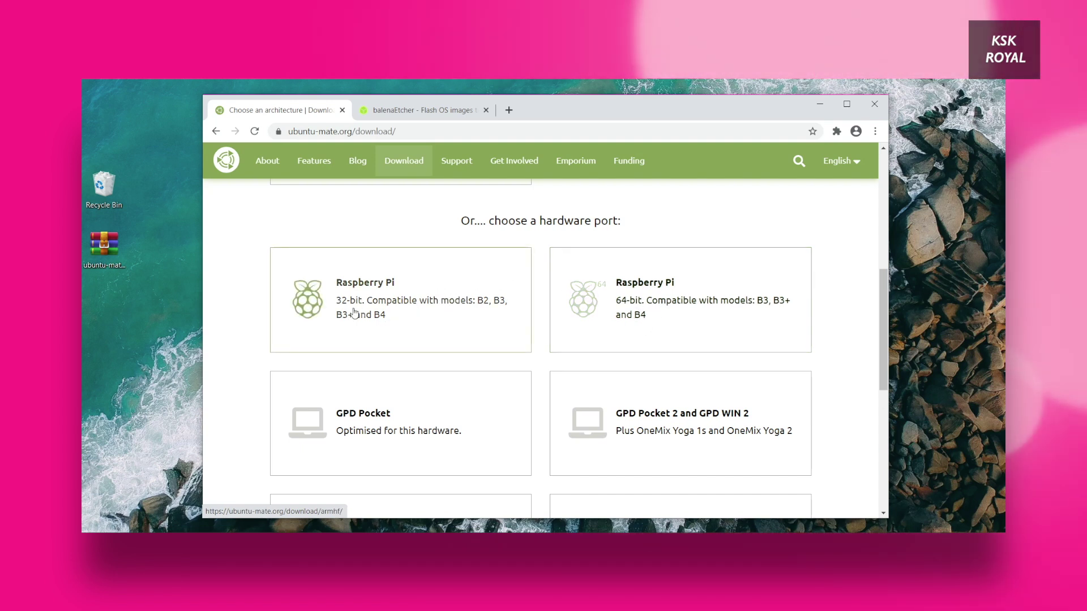
Step: Pick Raspberry Pi 64-bit, 20.04.1 Focal Fossa, and directly download the arm64 raspi image
left_click(658, 296)
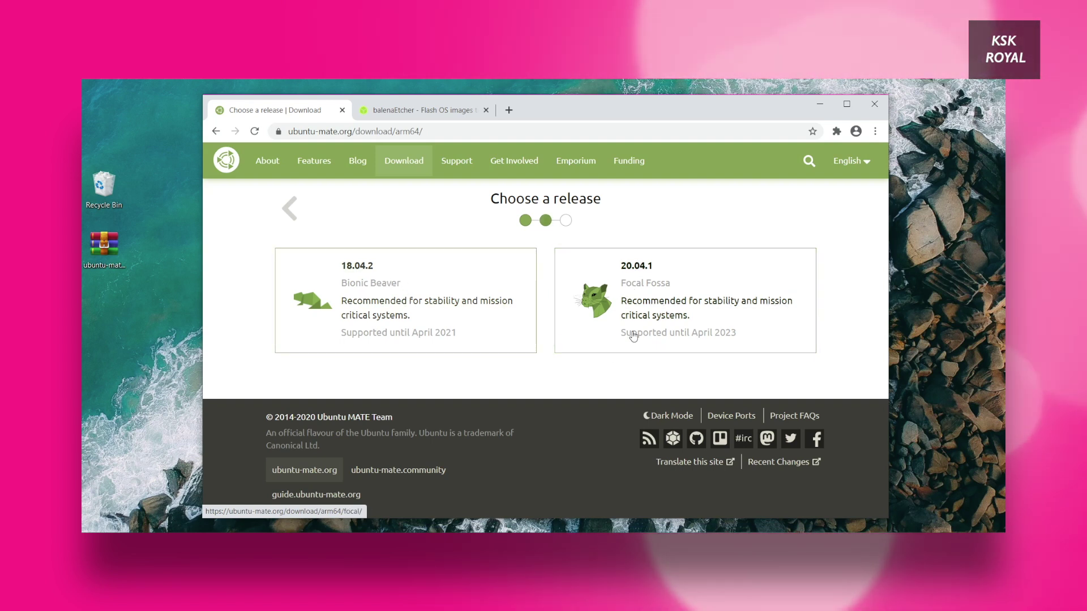
left_click(659, 279)
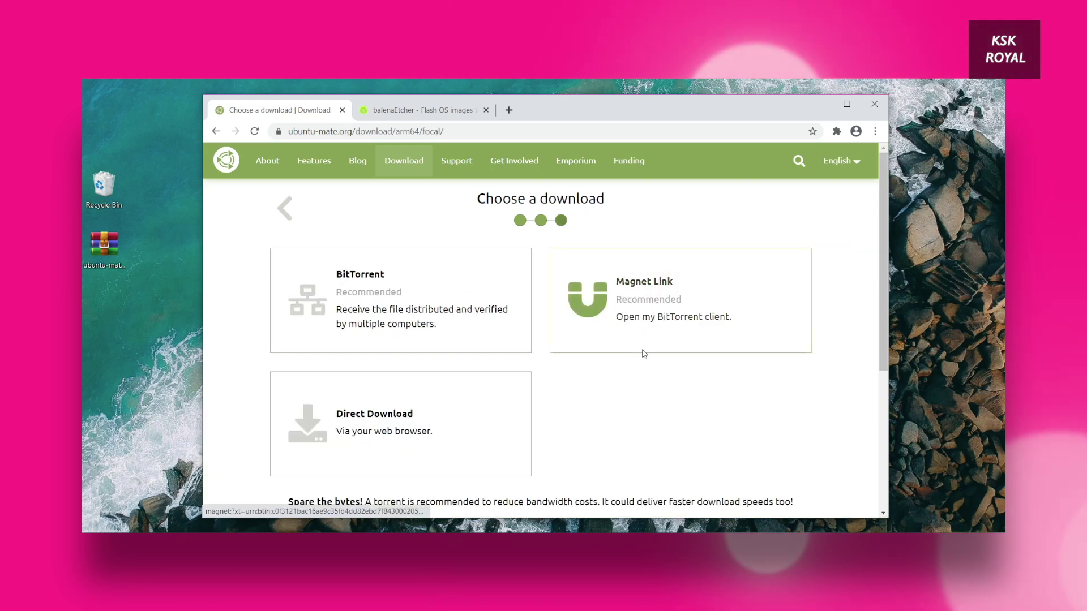
scroll(498, 334, "down", 2)
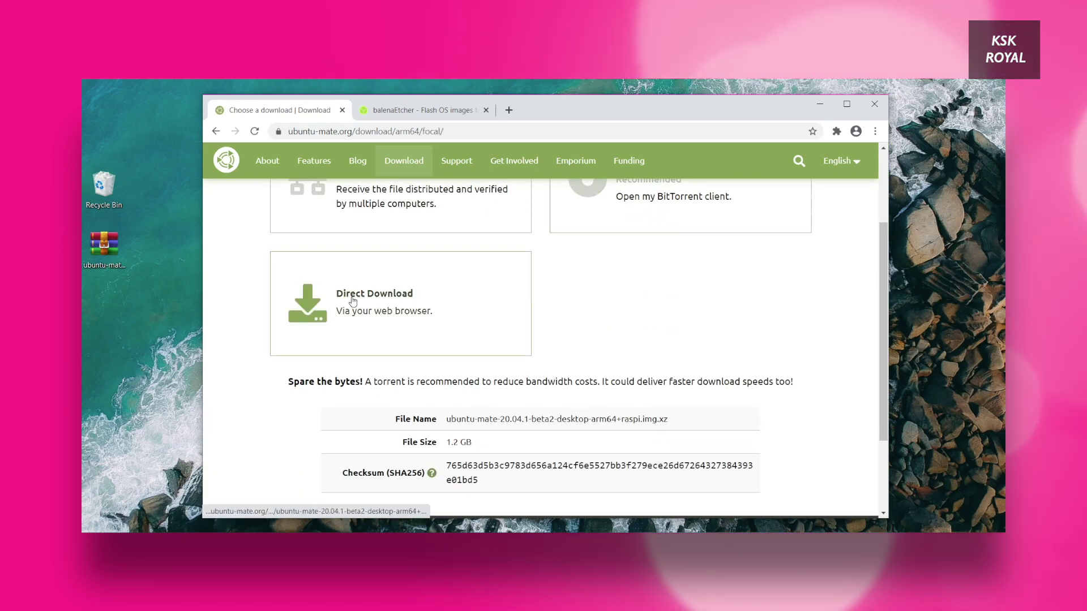
left_click(359, 292)
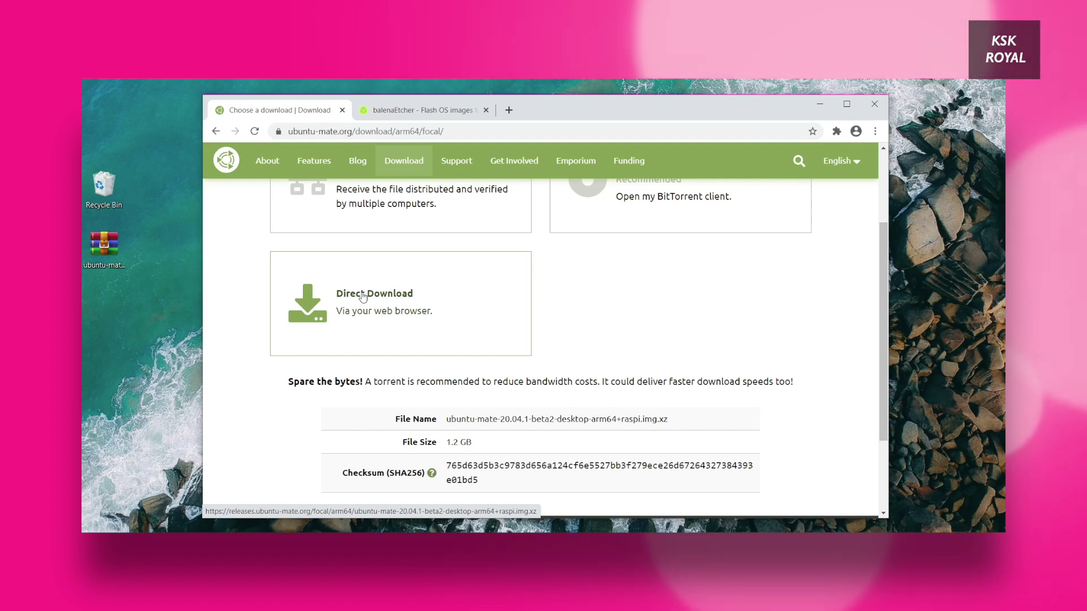
left_click(89, 289)
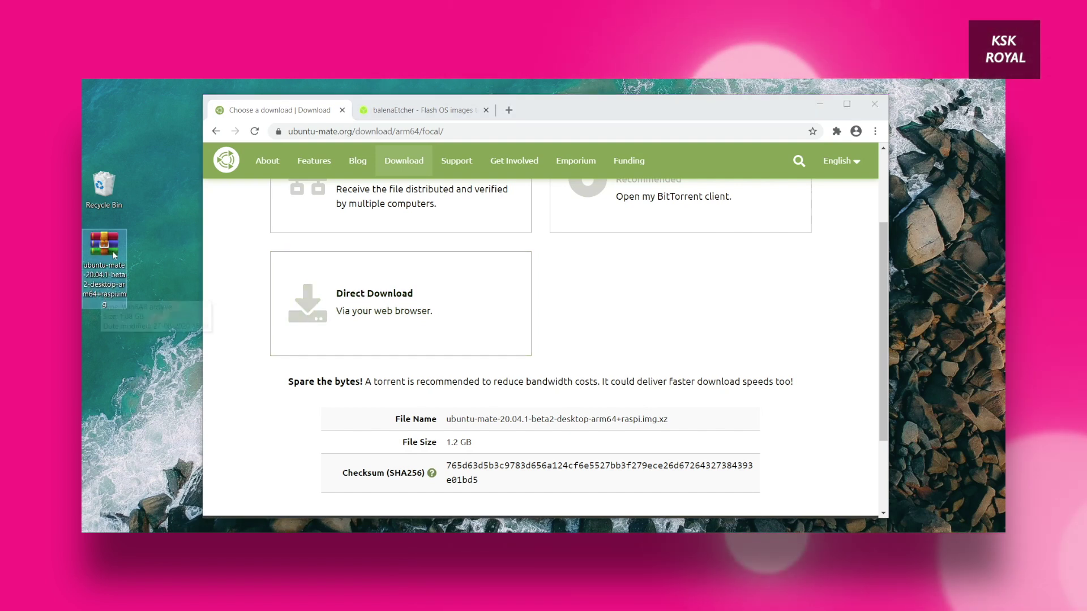
left_click(721, 323)
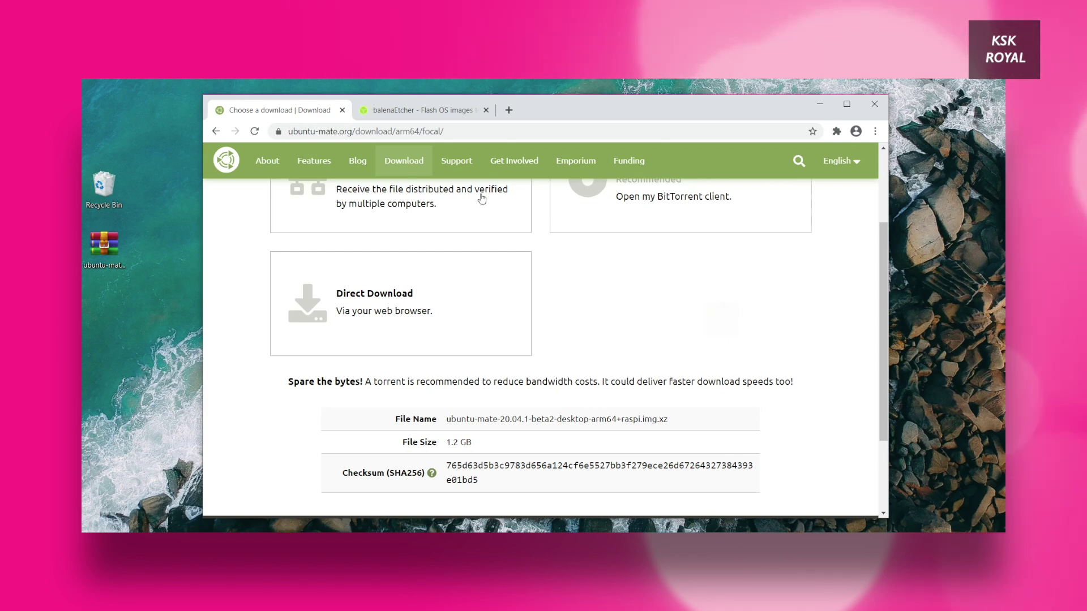
left_click(430, 112)
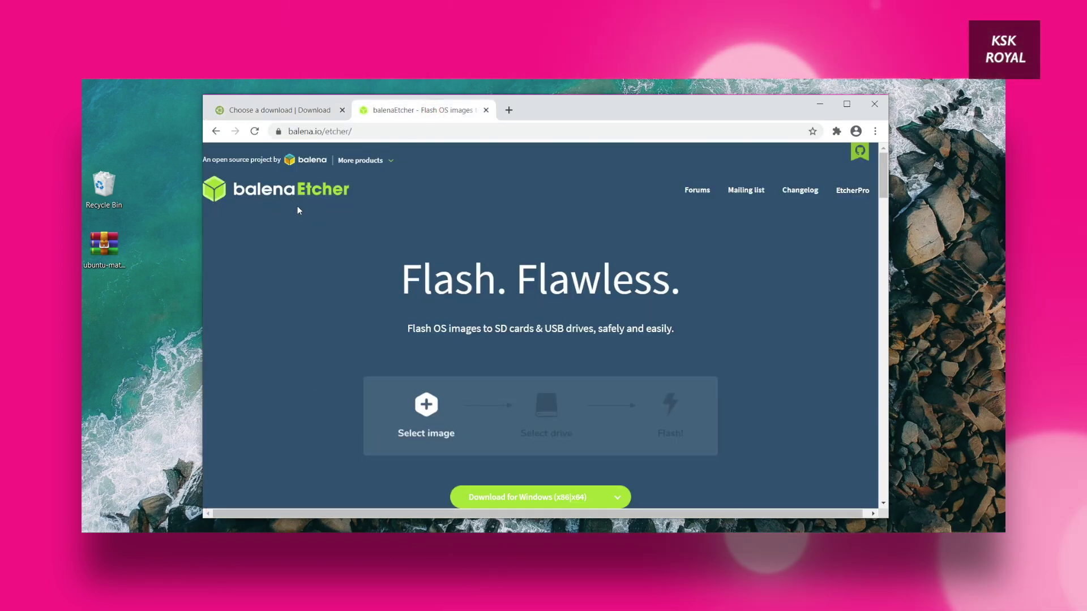
Step: Download the Windows installer balenaEtcher-Setup-1.5.105.exe from the balenaEtcher site
scroll(637, 446, "down", 2)
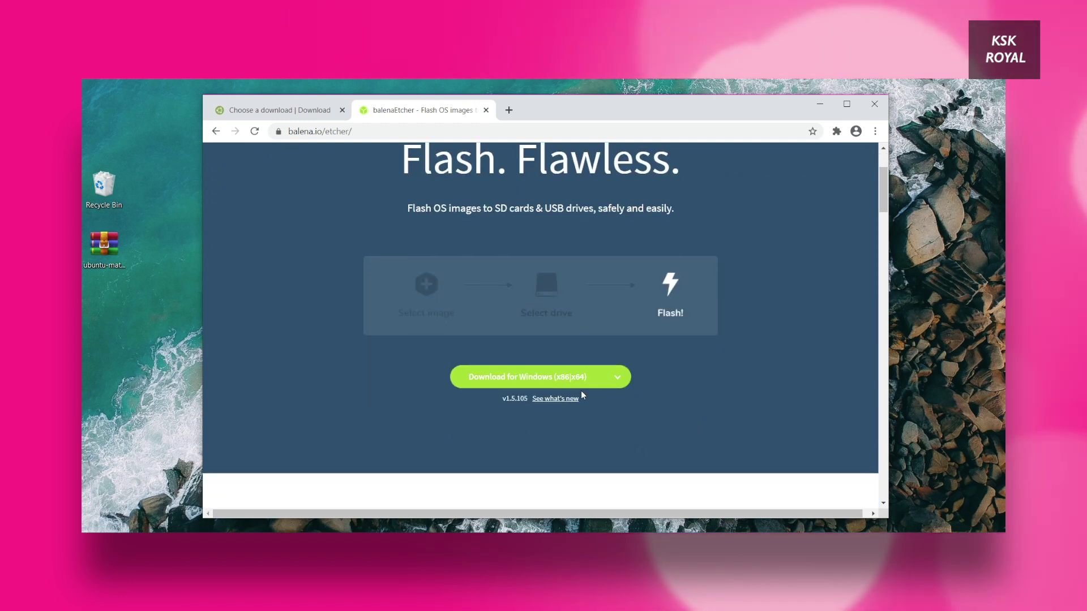
scroll(593, 396, "up", 1)
left_click(529, 439)
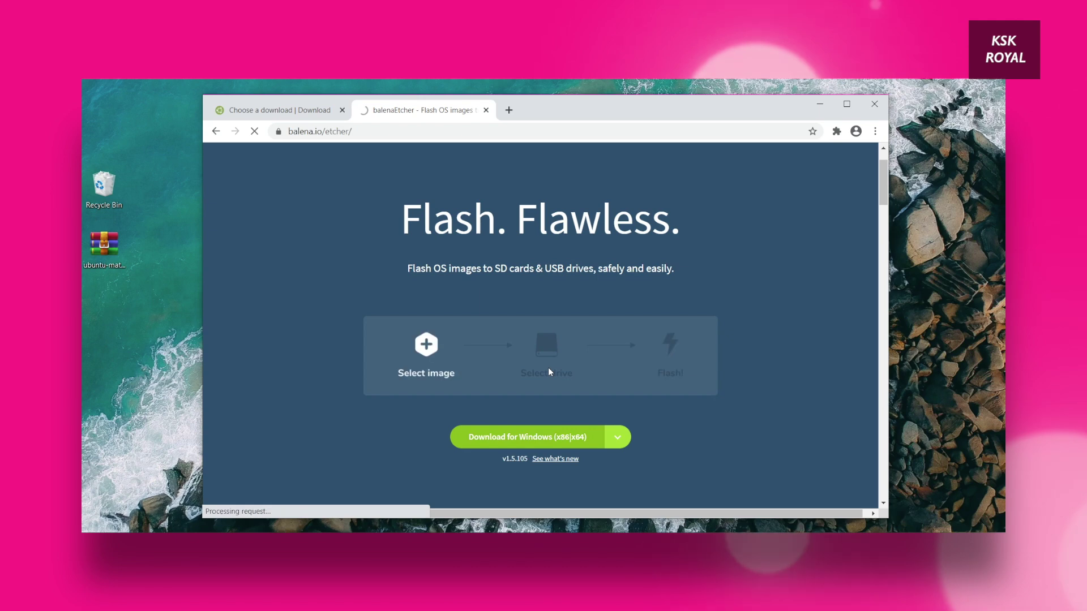
left_click(543, 354)
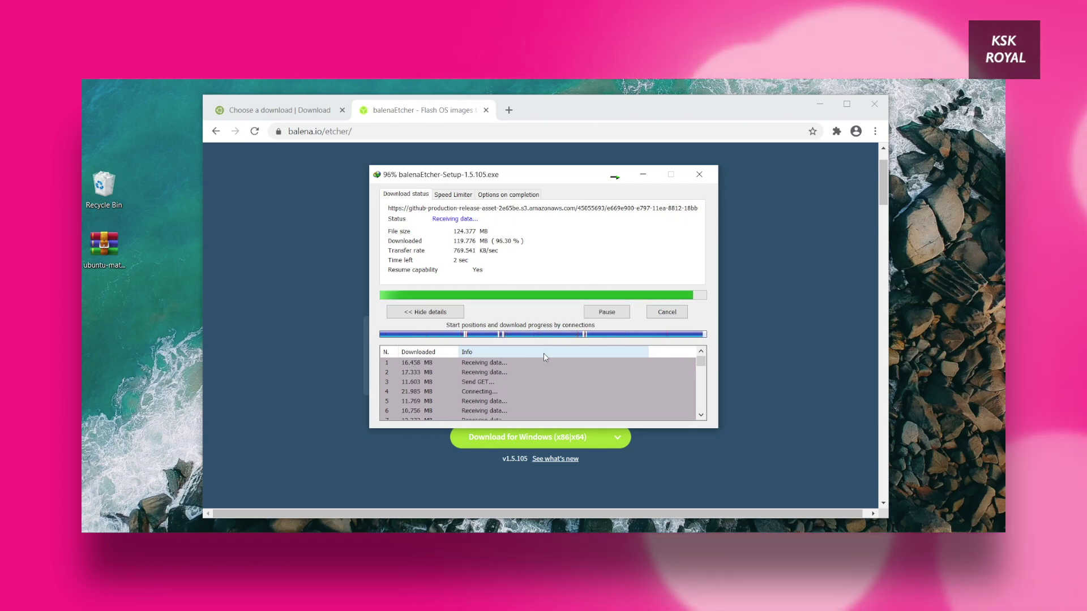
Step: Run the downloaded balenaEtcher installer and accept the license to install it
left_click(820, 105)
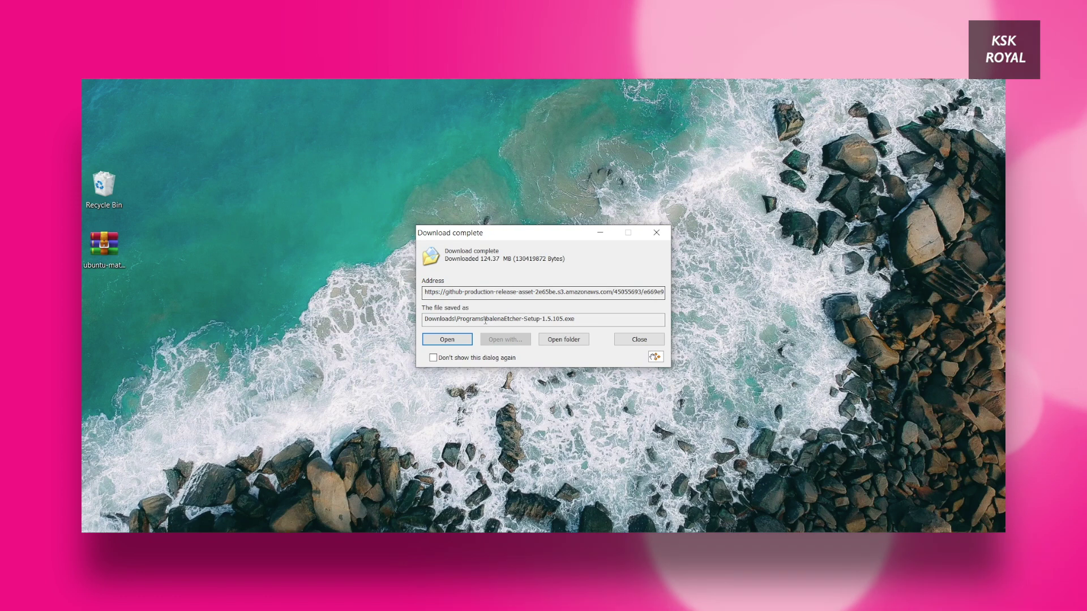
left_click(470, 340)
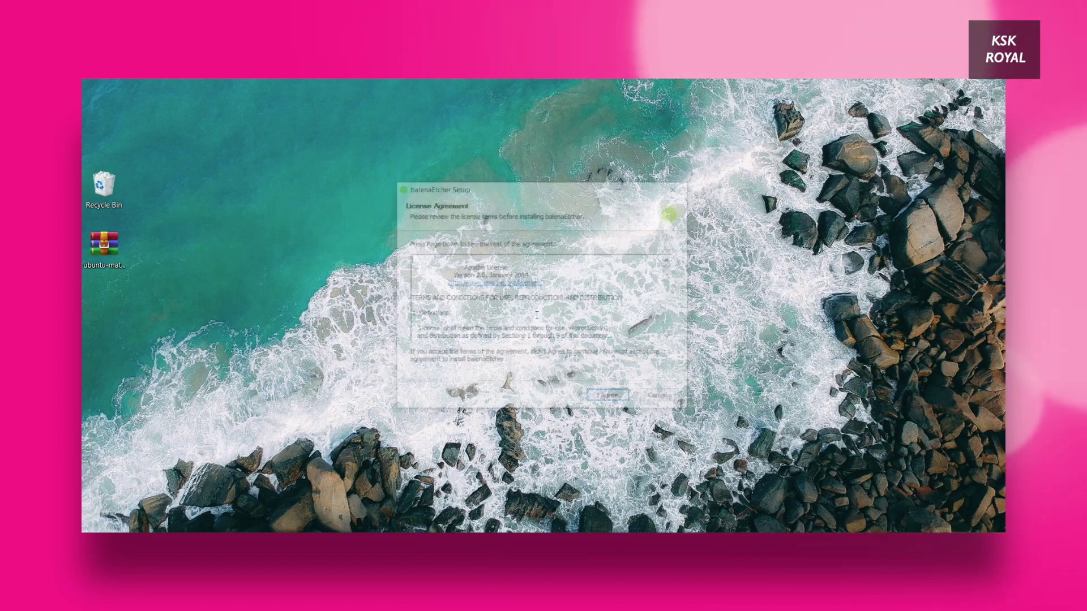
left_click(613, 398)
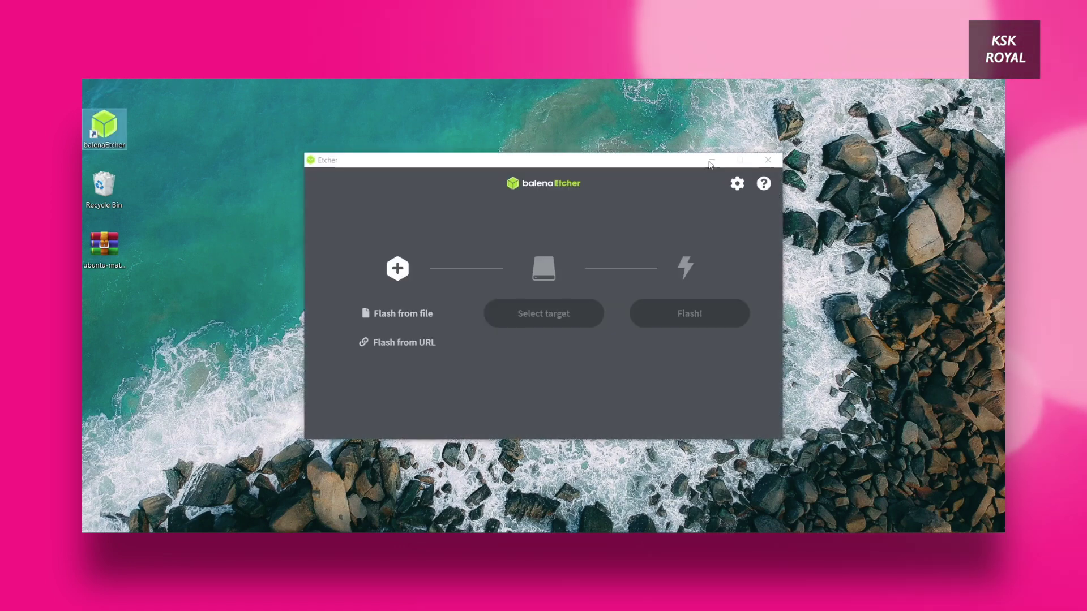
Step: Close Etcher, centre the ubuntu-mate .xz archive on the desktop and confirm its 1.08 GB size
left_click(707, 162)
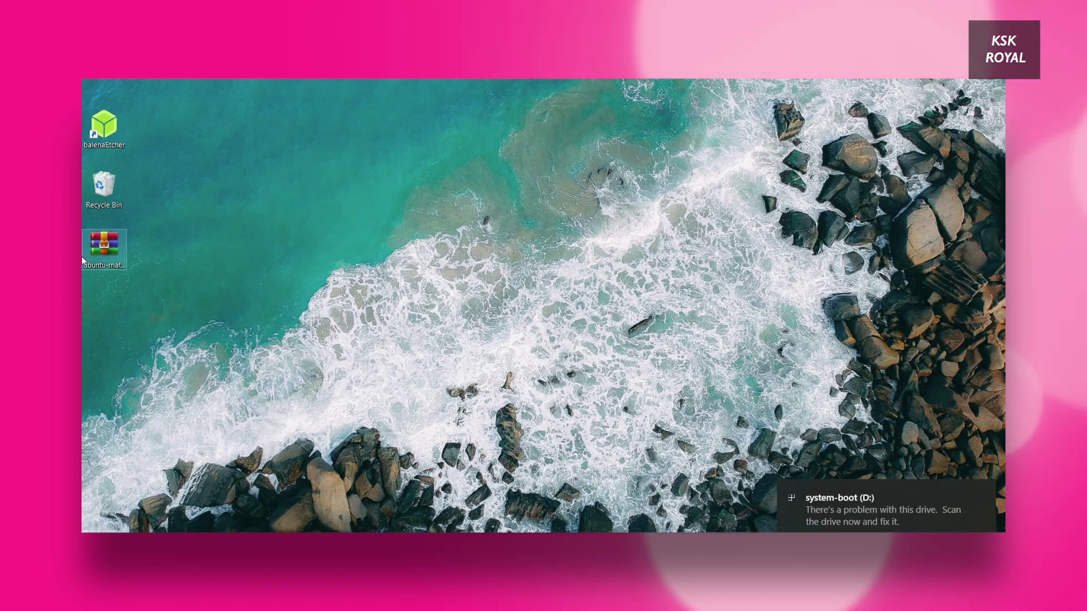
left_click_drag(105, 243, 470, 190)
left_click_drag(391, 158, 526, 303)
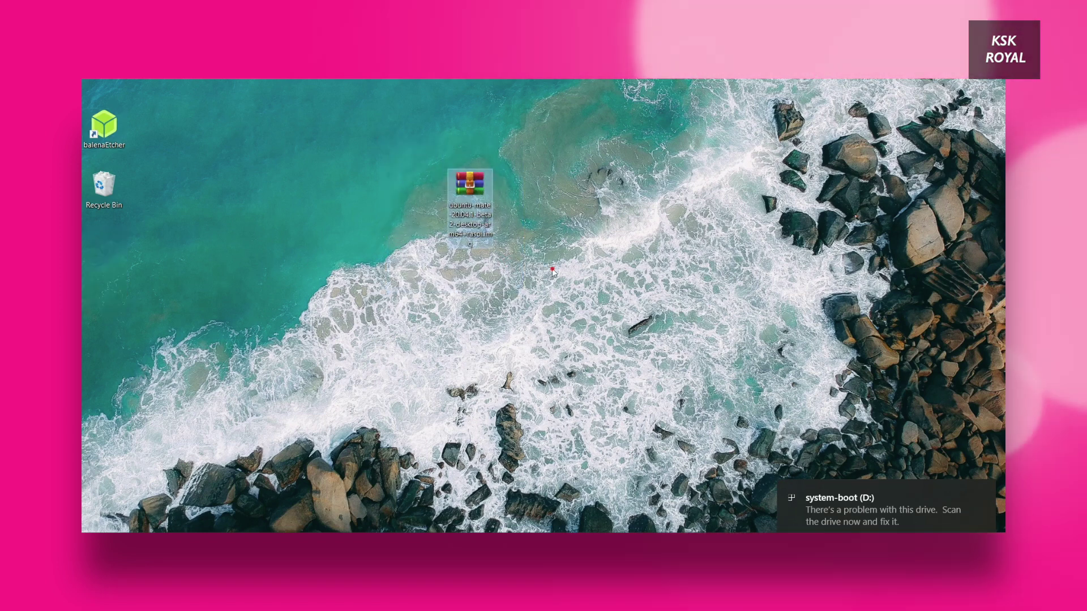
key("alt+Return")
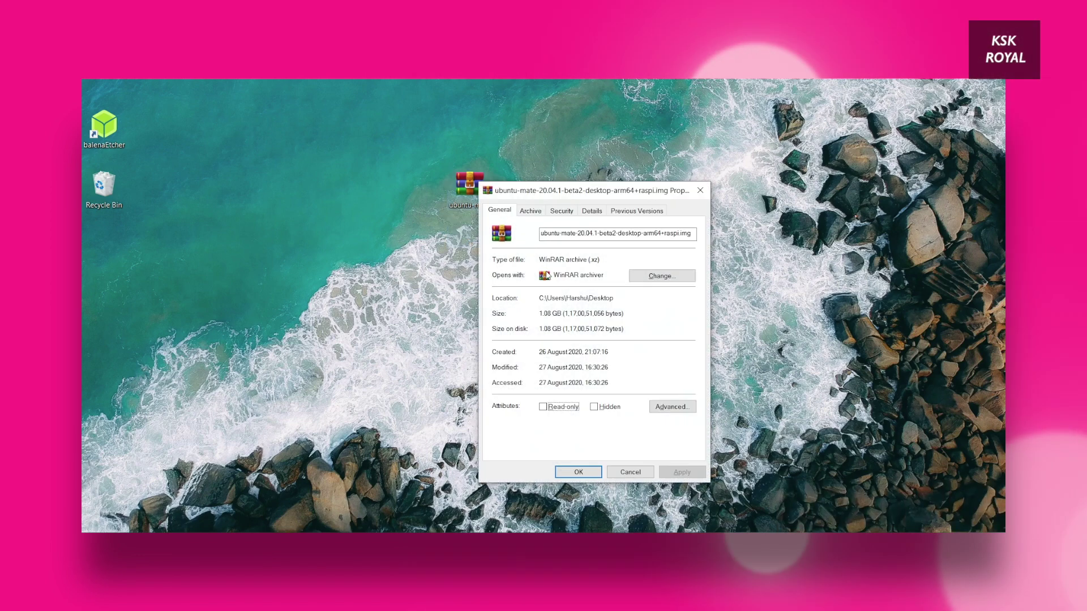
left_click_drag(651, 190, 680, 130)
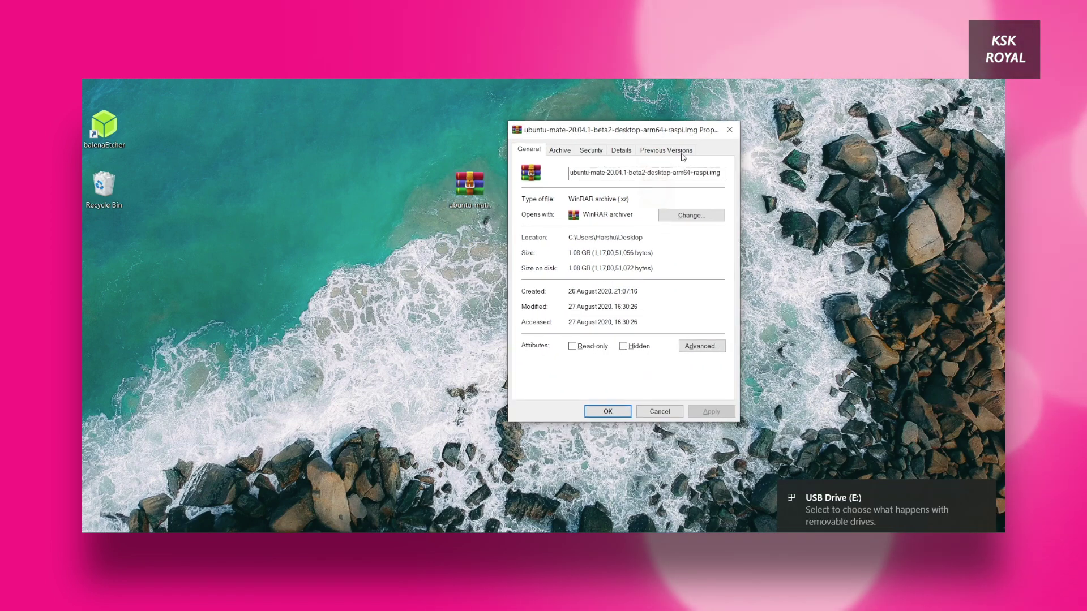
left_click(738, 134)
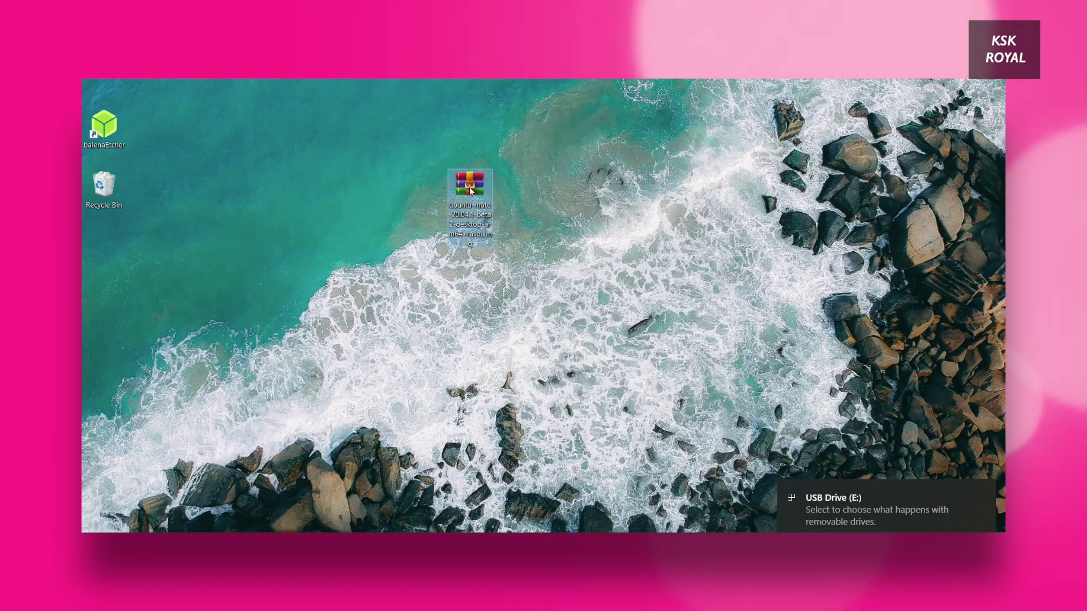
right_click(471, 191)
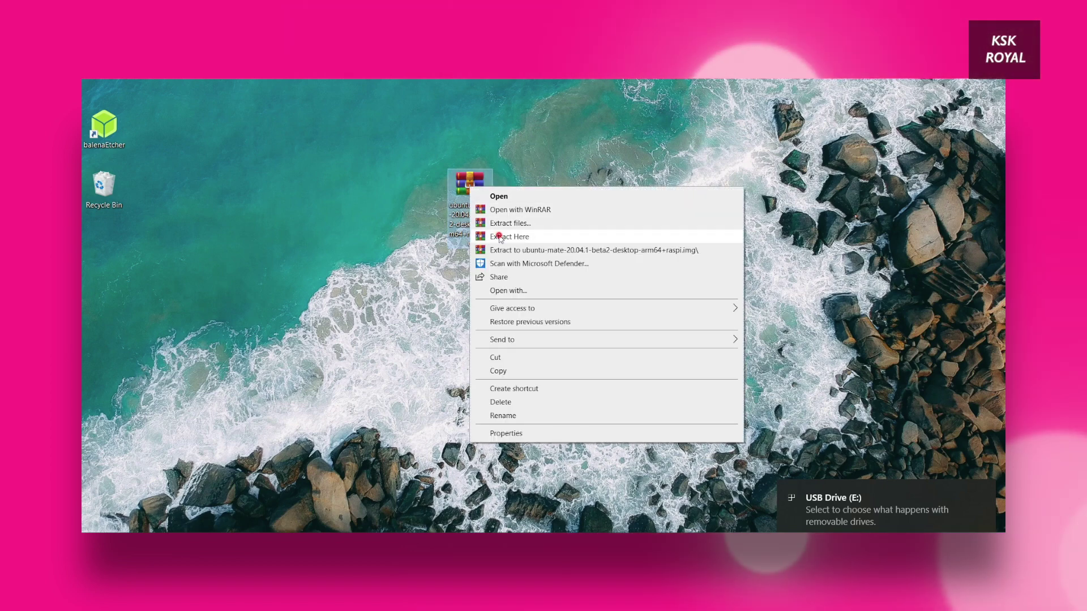
Step: Extract the Ubuntu MATE .img here onto the desktop and position the extracted image
left_click(500, 237)
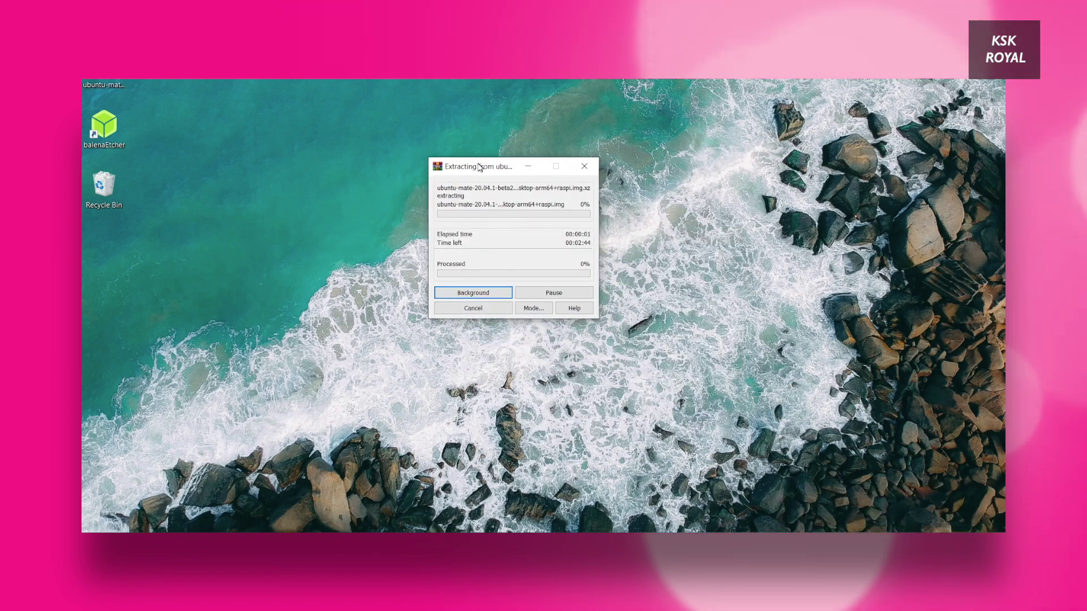
left_click_drag(104, 85, 344, 213)
left_click_drag(251, 186, 355, 374)
left_click_drag(356, 226, 358, 286)
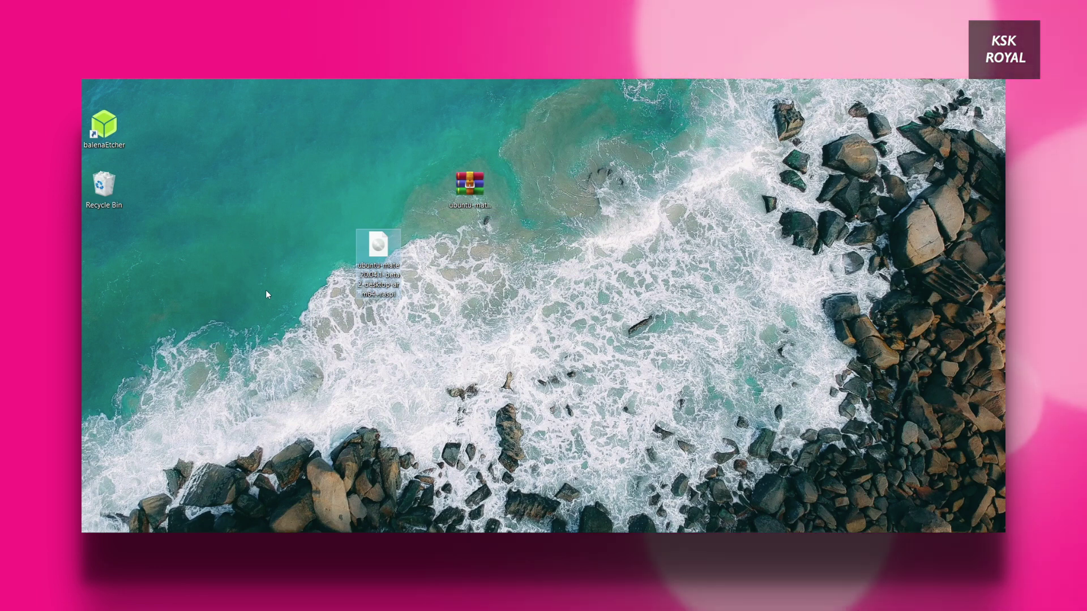
Step: Open the extracted .img's Properties to confirm its 5.58 GB size
double_click(369, 252)
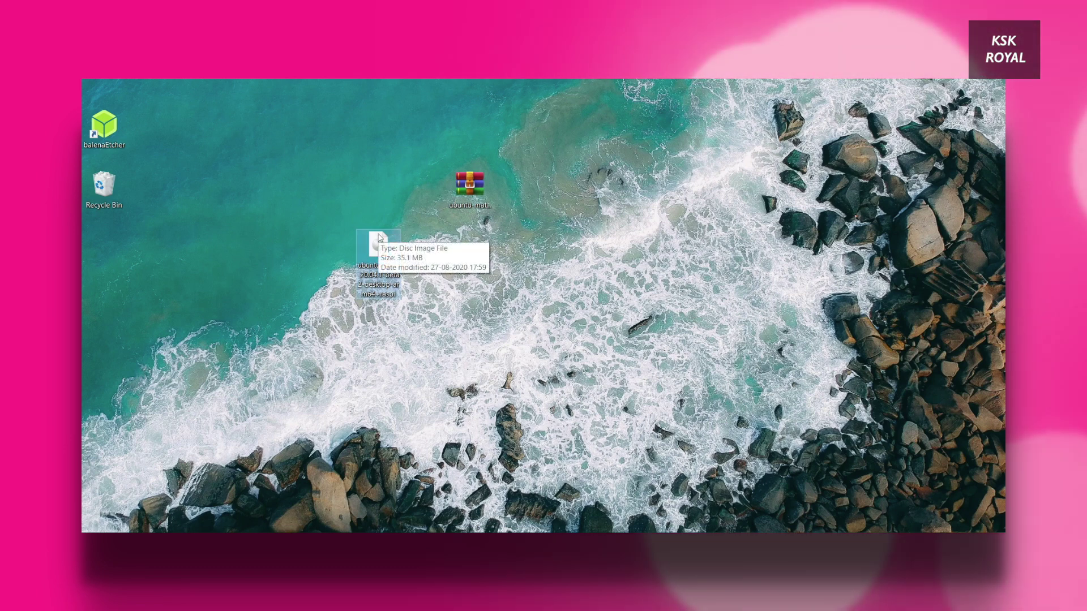
key("alt+Return")
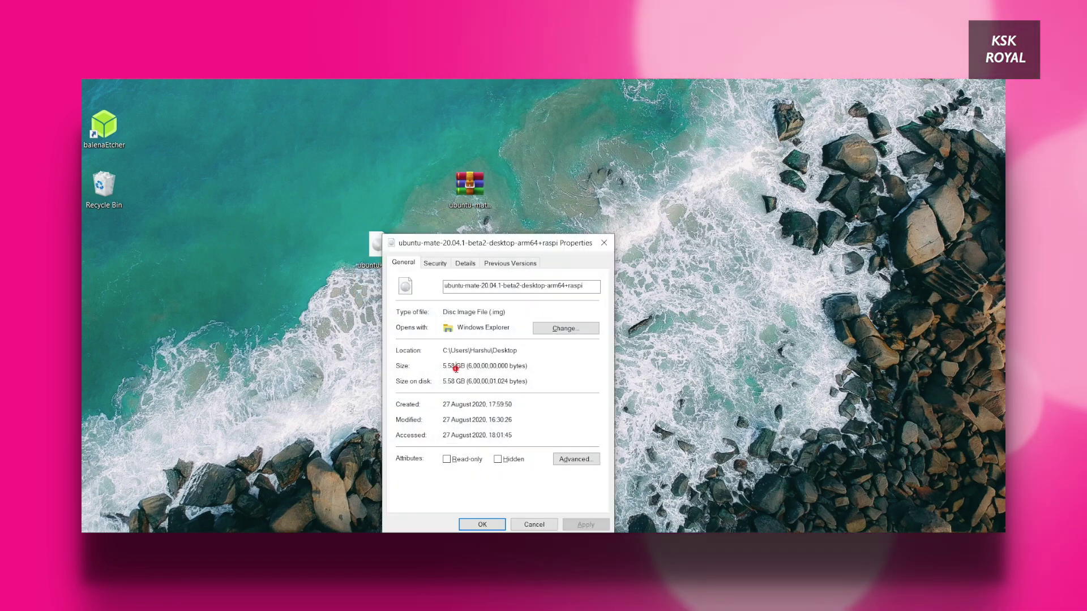
left_click_drag(485, 243, 507, 150)
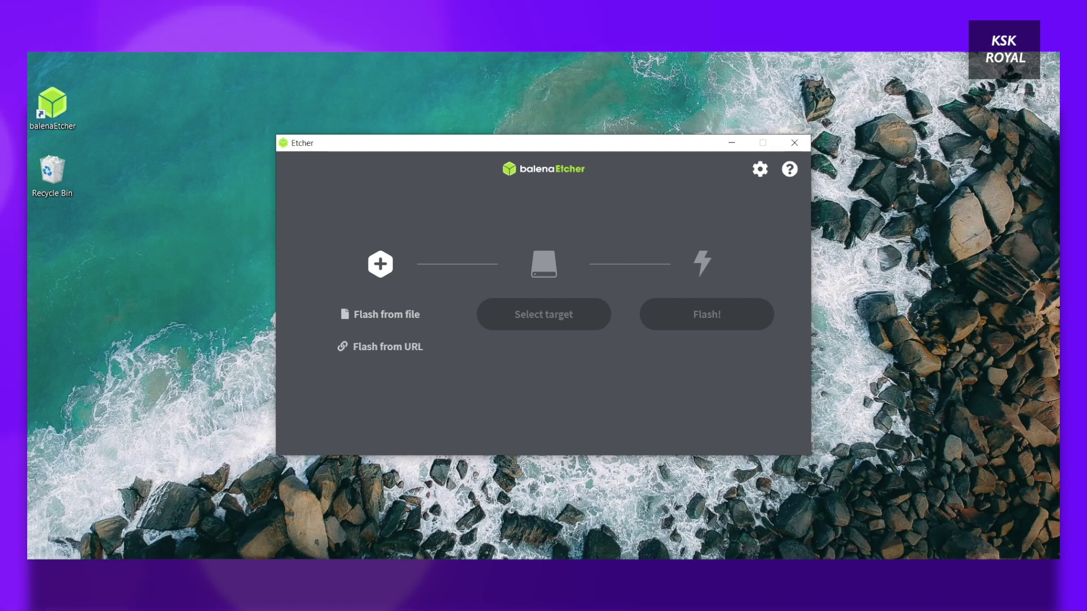
Step: Load ubuntu-mate-20.04.1-beta2-desktop-arm64+raspi.img from the Desktop into Etcher
left_click(385, 315)
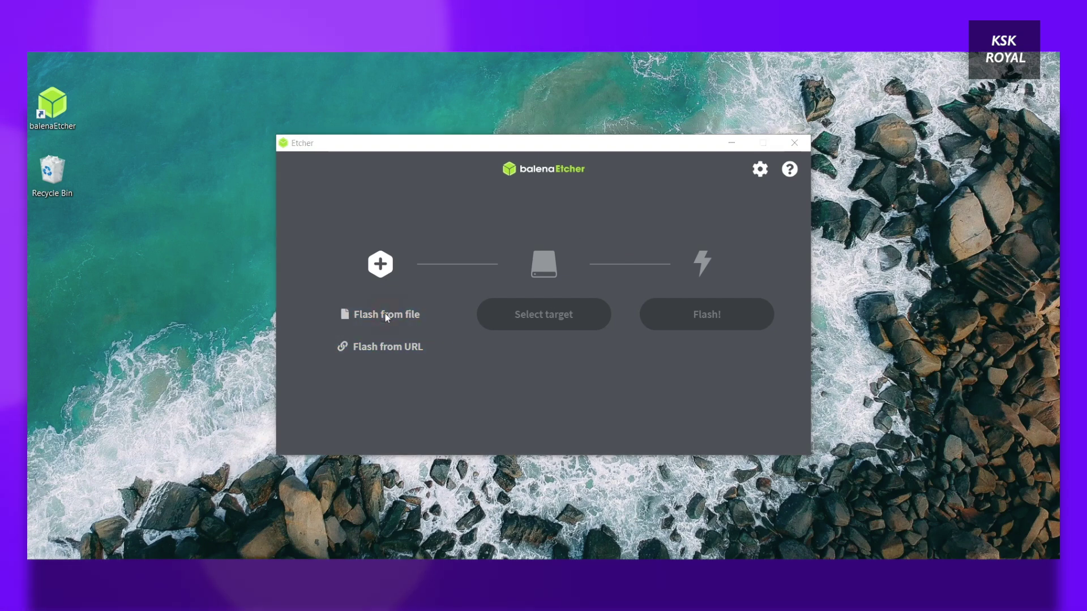
left_click(338, 262)
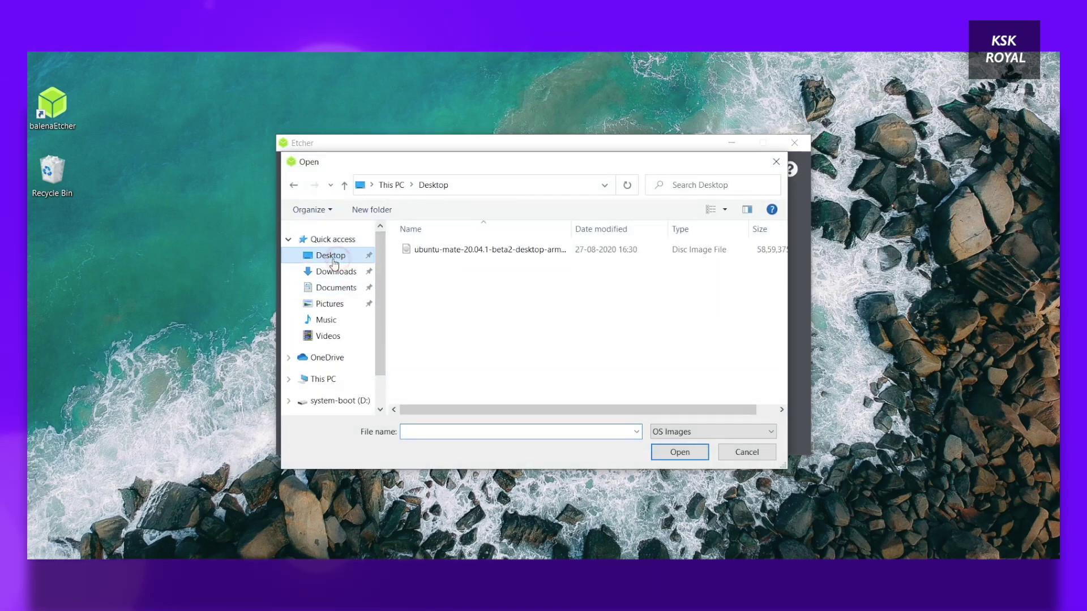
left_click(709, 211)
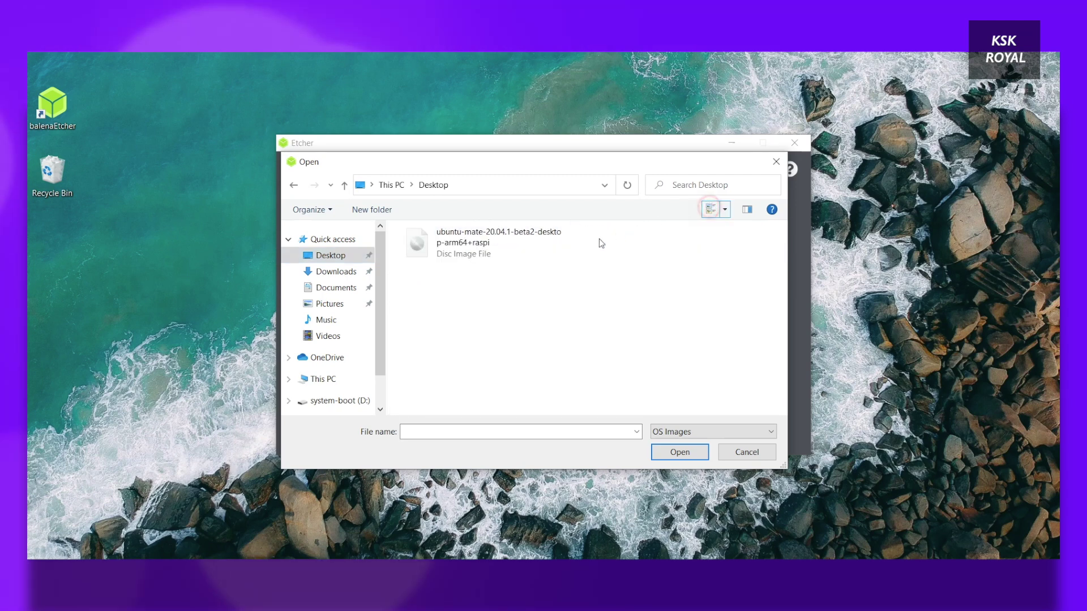
left_click(474, 242)
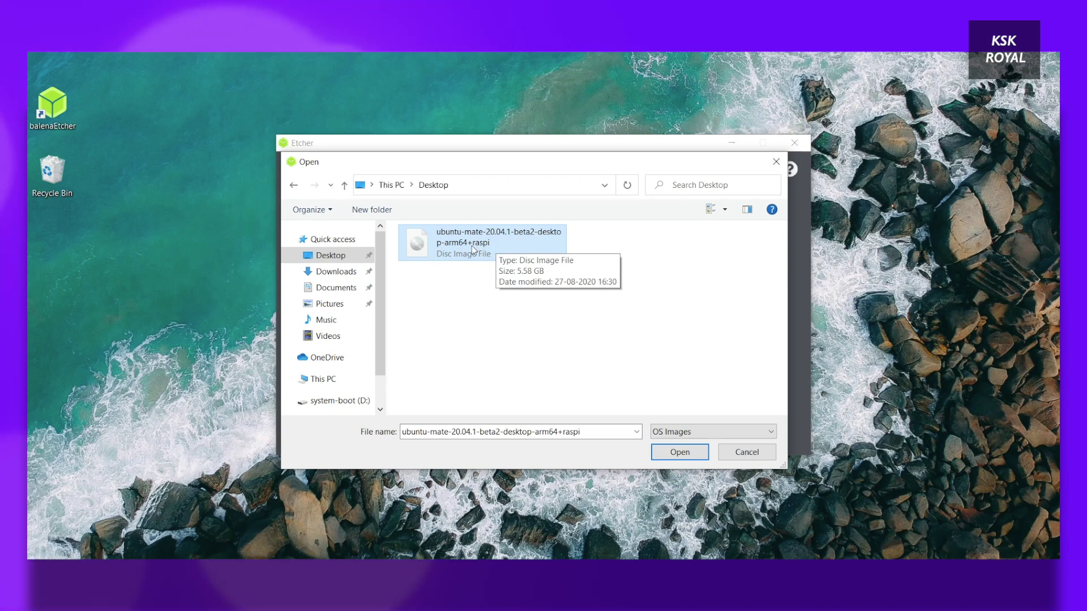
left_click(679, 451)
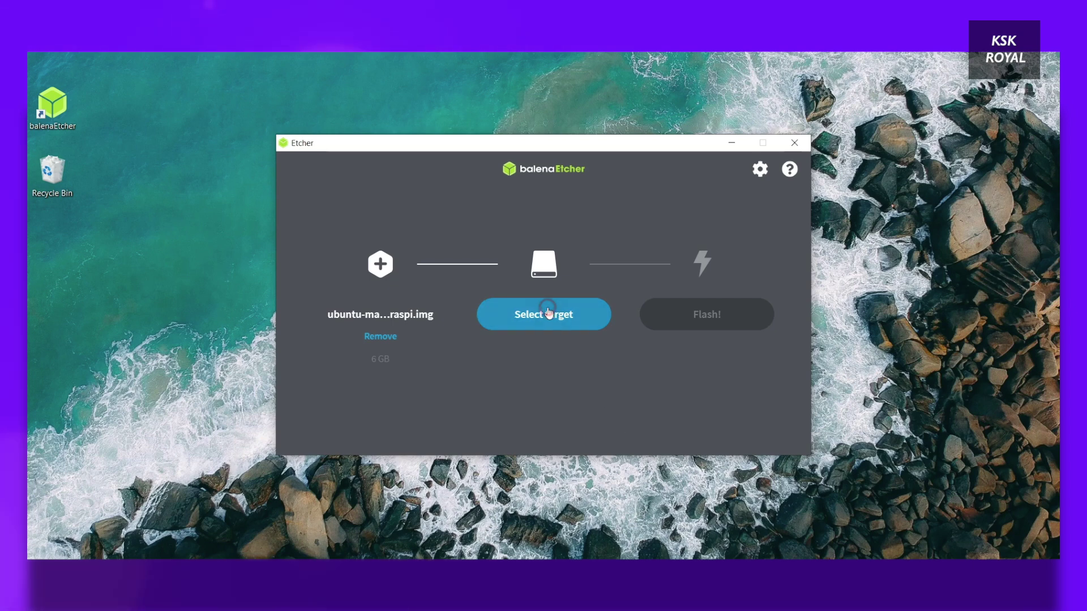
Step: Choose the 31.1 GB Generic STORAGE DEVICE as the flash target
left_click(548, 313)
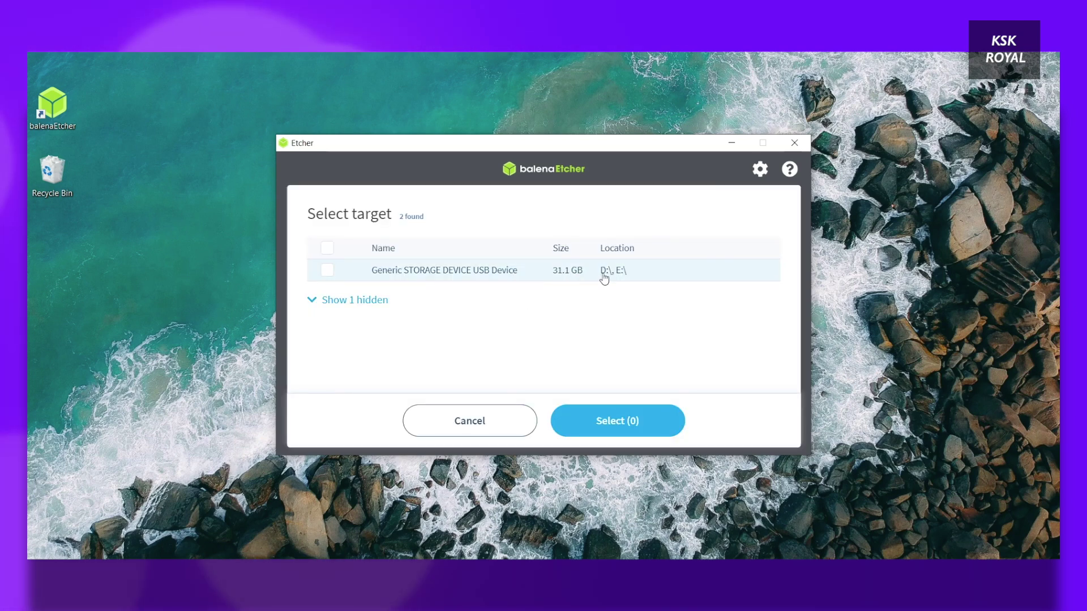
left_click(327, 271)
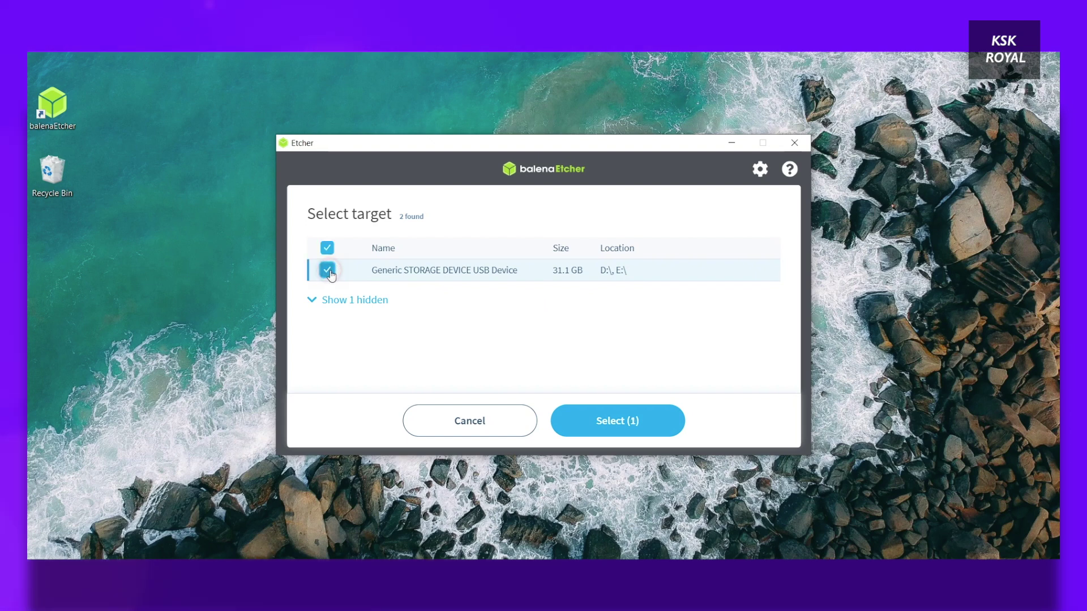
left_click(627, 421)
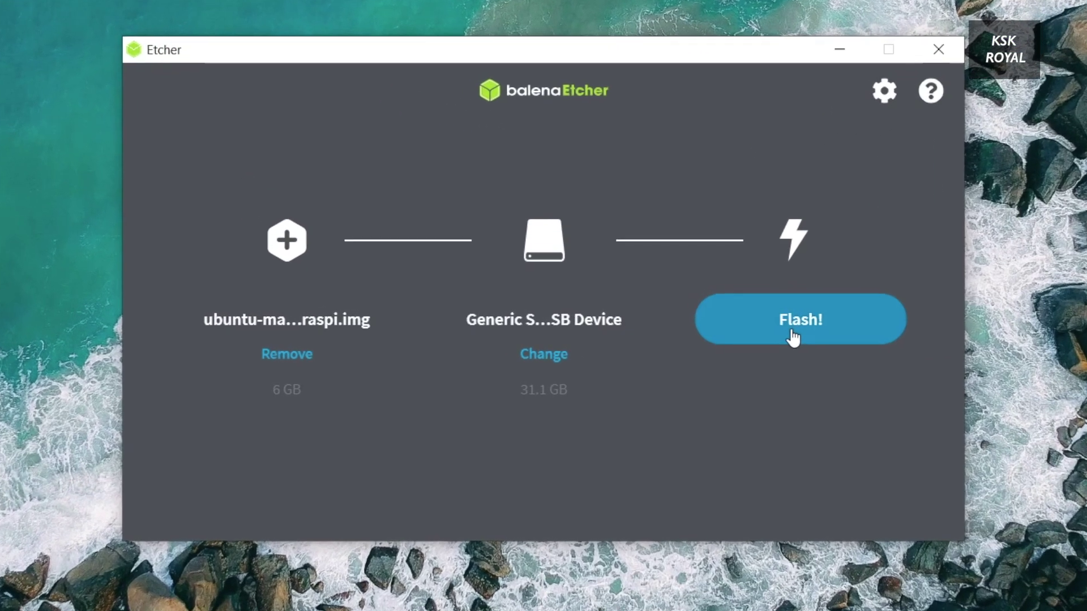
Step: Flash the Ubuntu MATE image onto the SD card and let it validate
left_click(709, 325)
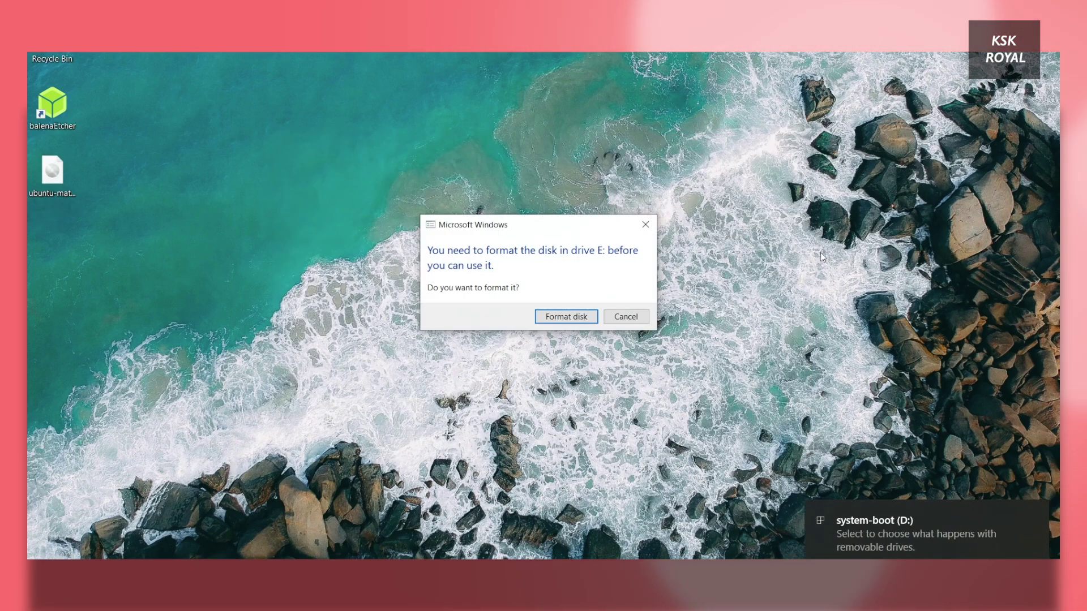
Step: Cancel formatting drive E: and open the system-boot (D:) drive in File Explorer
left_click(625, 316)
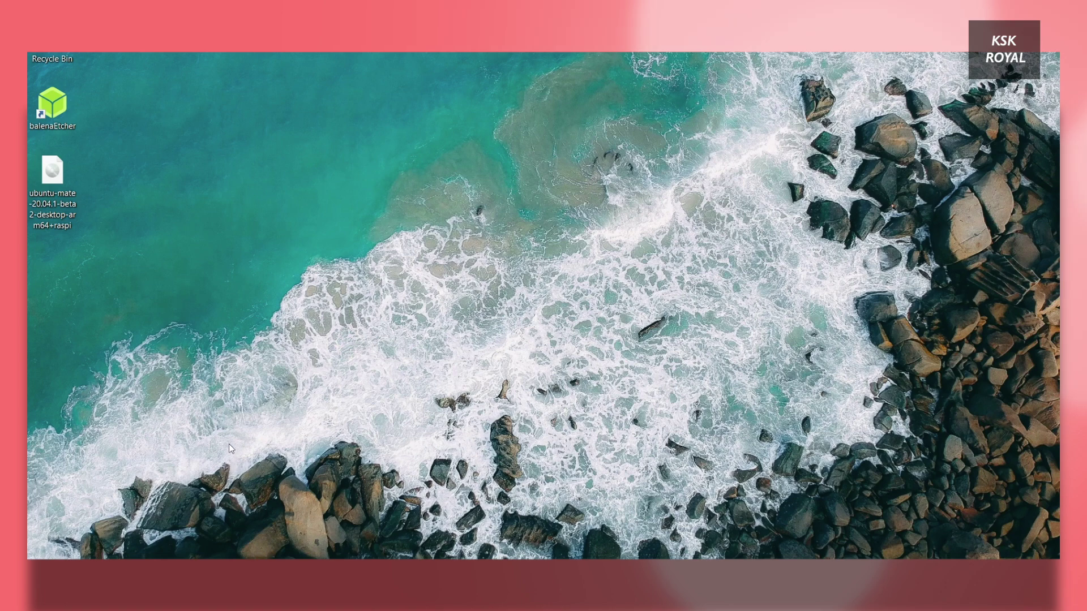
key("super+e")
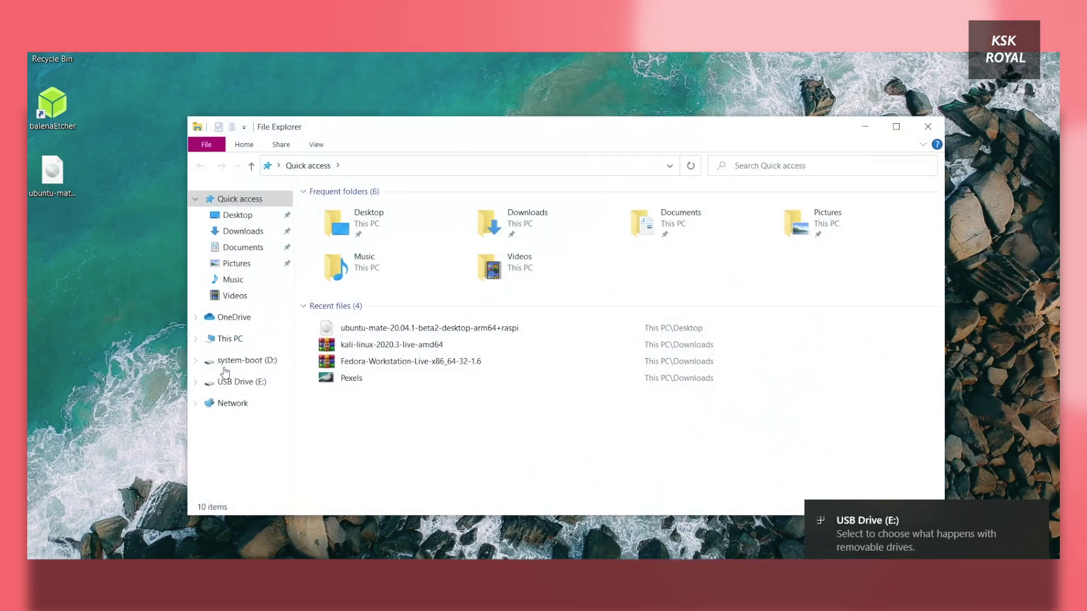
left_click(243, 340)
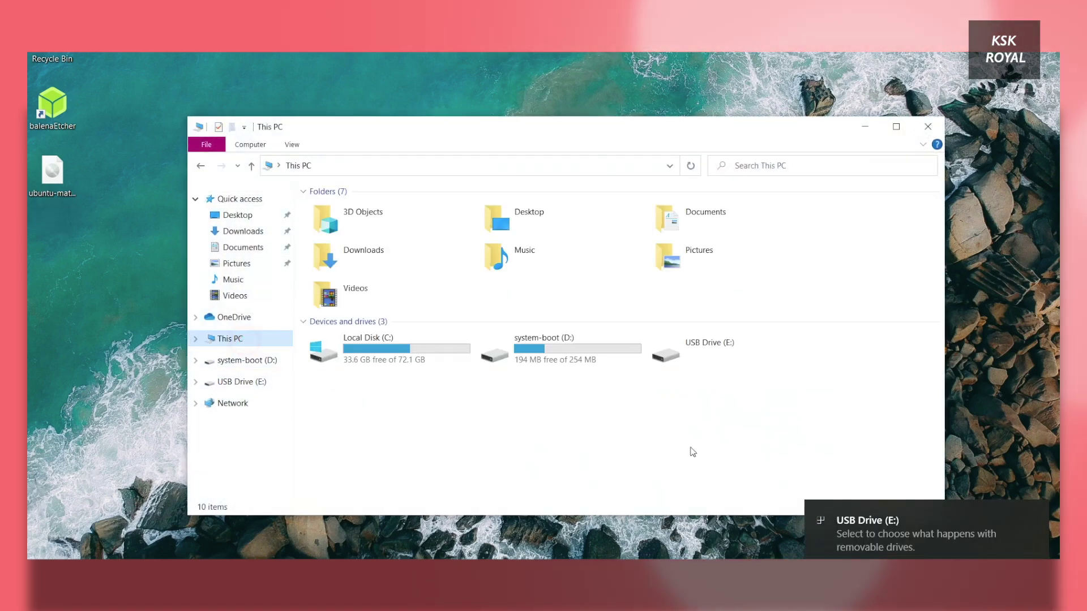
double_click(592, 363)
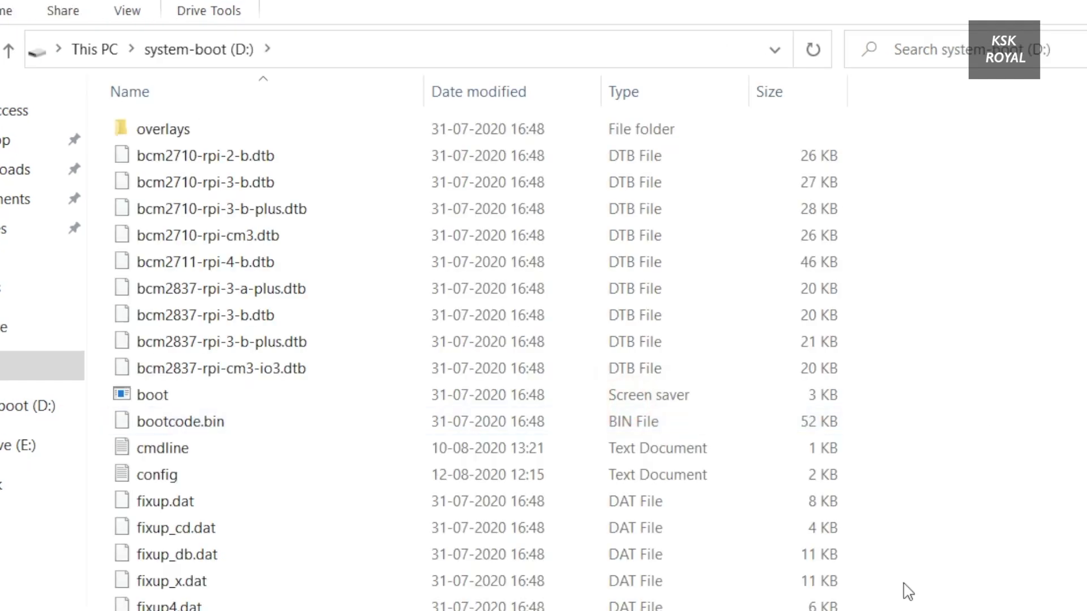
Step: Find the config file on system-boot (D:) and bring up its context menu
scroll(923, 530, "down", 3)
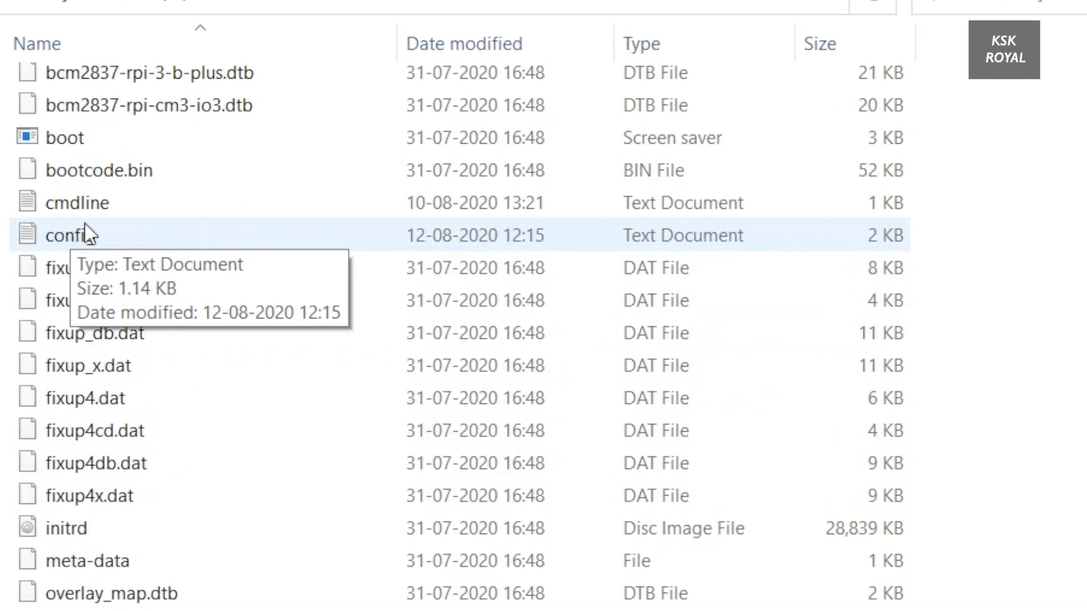
left_click(126, 268)
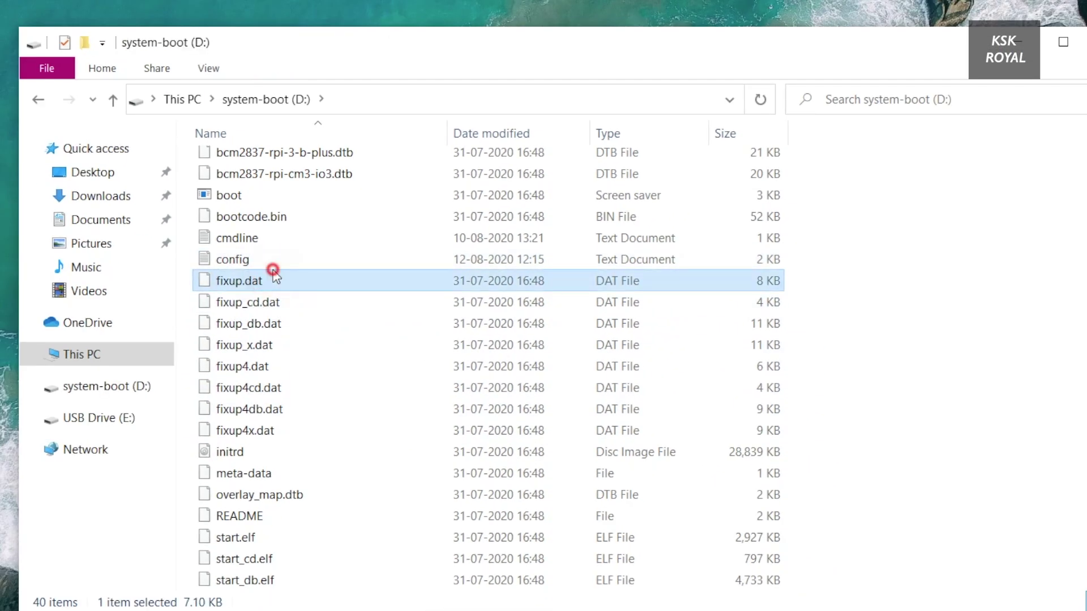
left_click(257, 261)
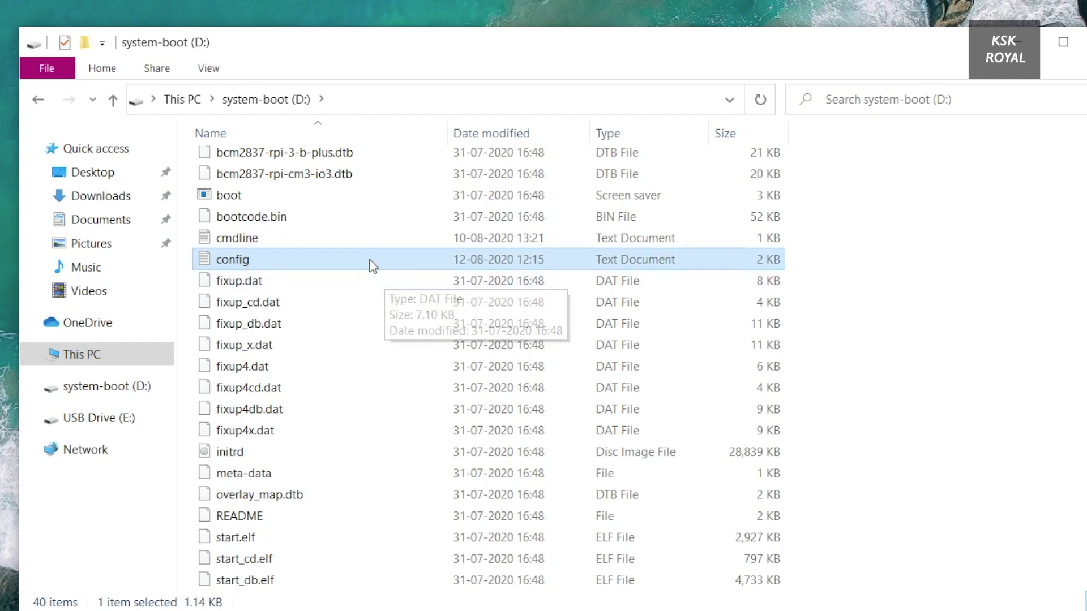
right_click(311, 260)
Step: Open config in Notepad and add over_voltage=6, arm_freq=2000, gpu_freq=600 after hdmi_drive=2
left_click(352, 313)
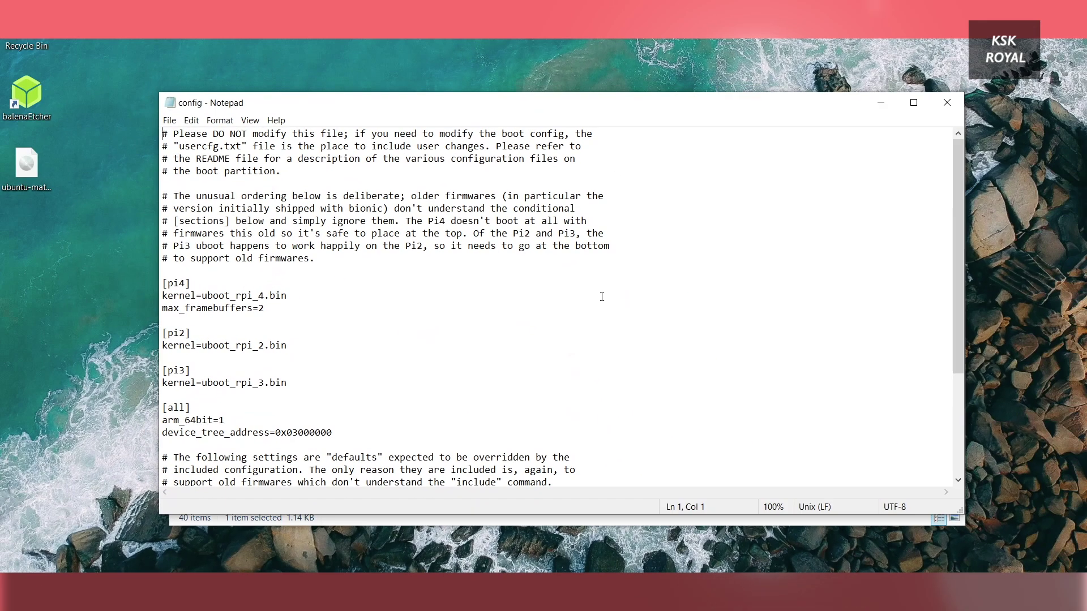
scroll(460, 219, "down", 4)
left_click(318, 460)
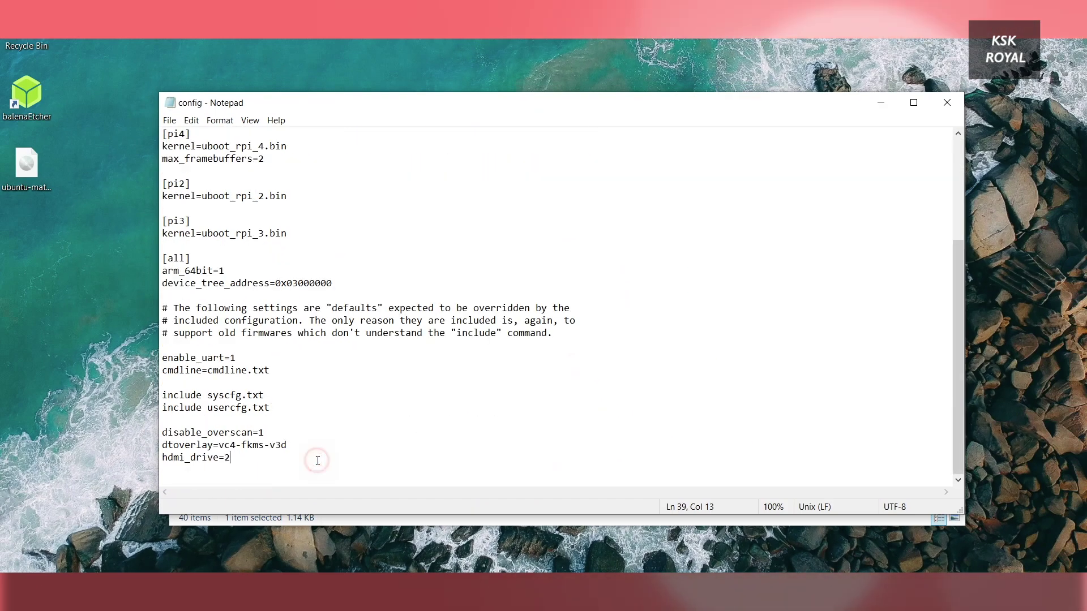
key("Return")
key("Return")
key("Return")
key("Return")
key("Return")
key("Return")
key("Return")
key("Return")
key("Return")
key("Return")
key("Return")
key("Return")
key("Return")
key("Return")
key("Return")
key("Return")
key("Return")
key("Return")
key("Return")
key("Return")
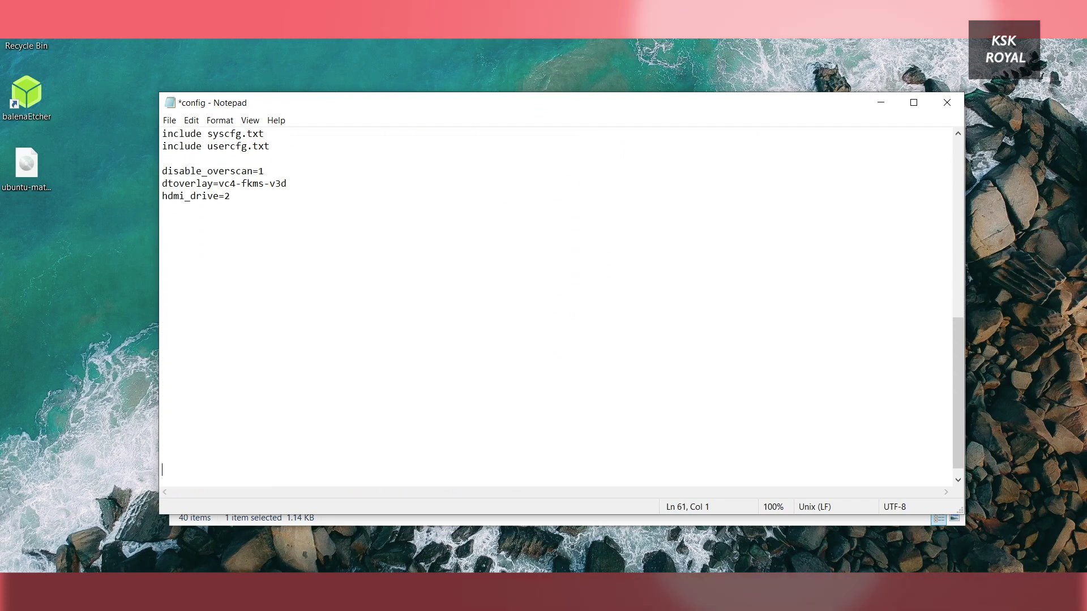
left_click(225, 245)
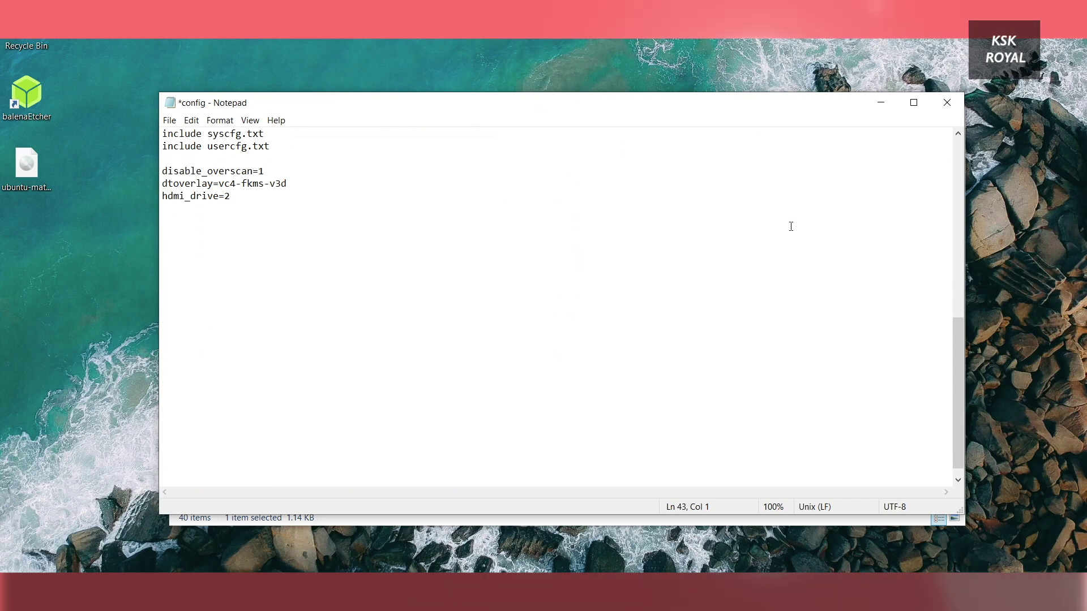
type("over_voltage=6")
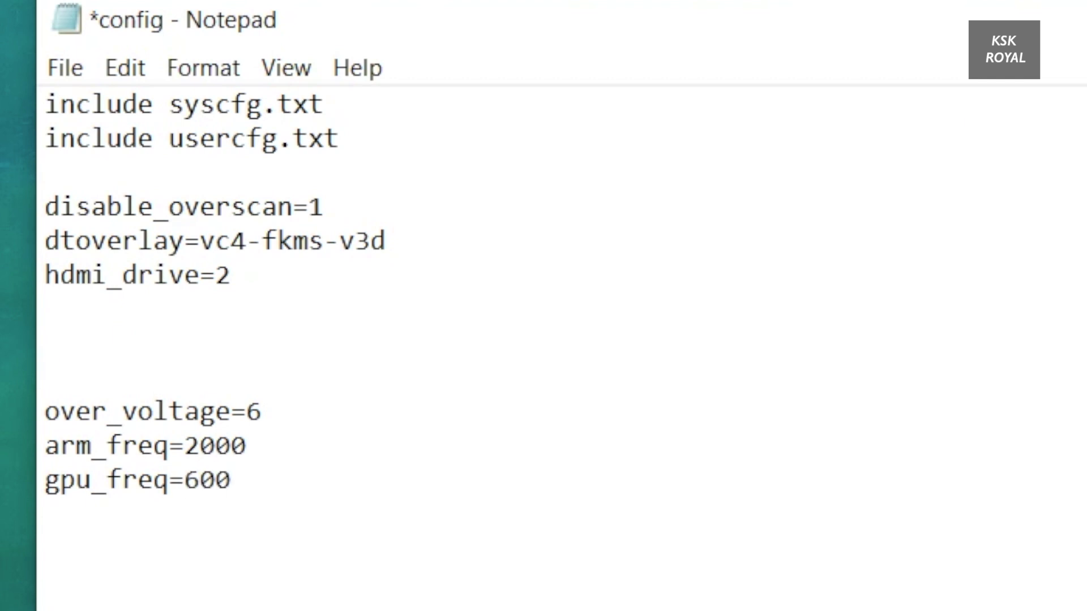
Step: Review the new overclock lines and save the config file
left_click_drag(317, 577, 106, 419)
left_click(267, 587)
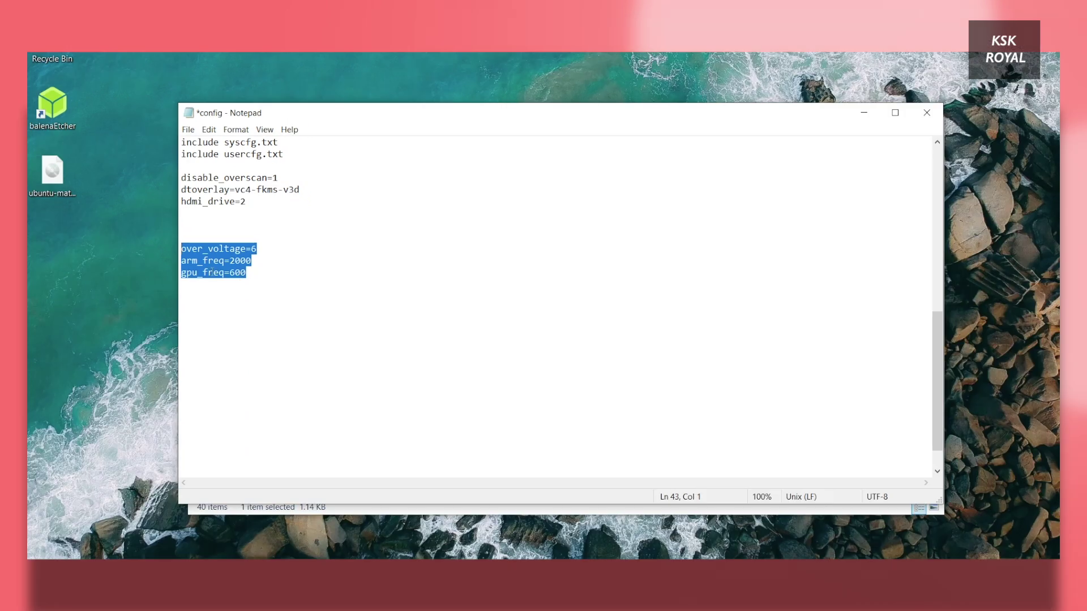
left_click(246, 502)
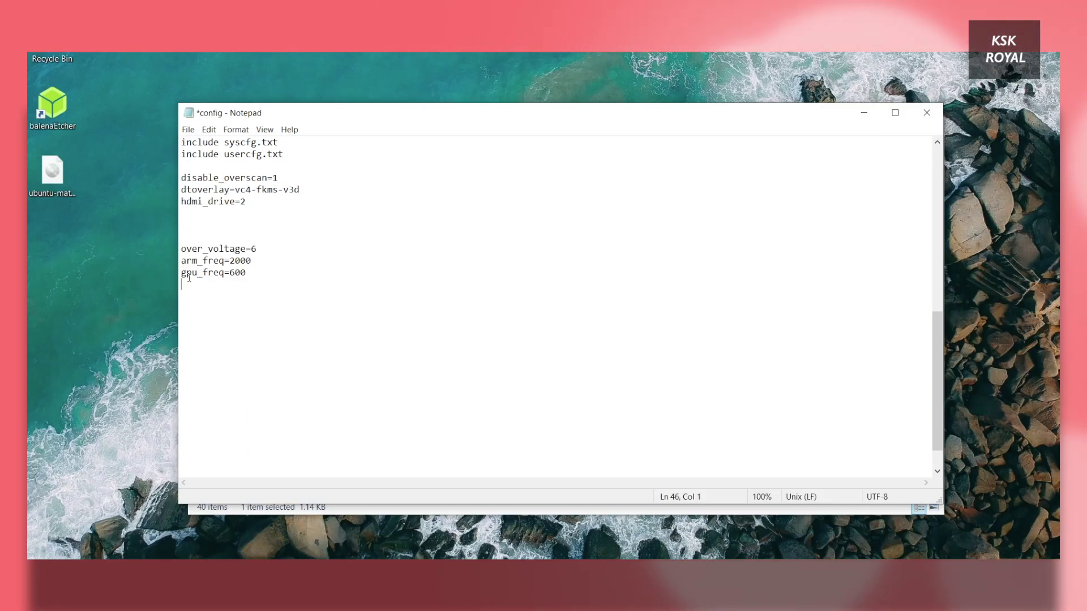
left_click_drag(255, 272, 209, 273)
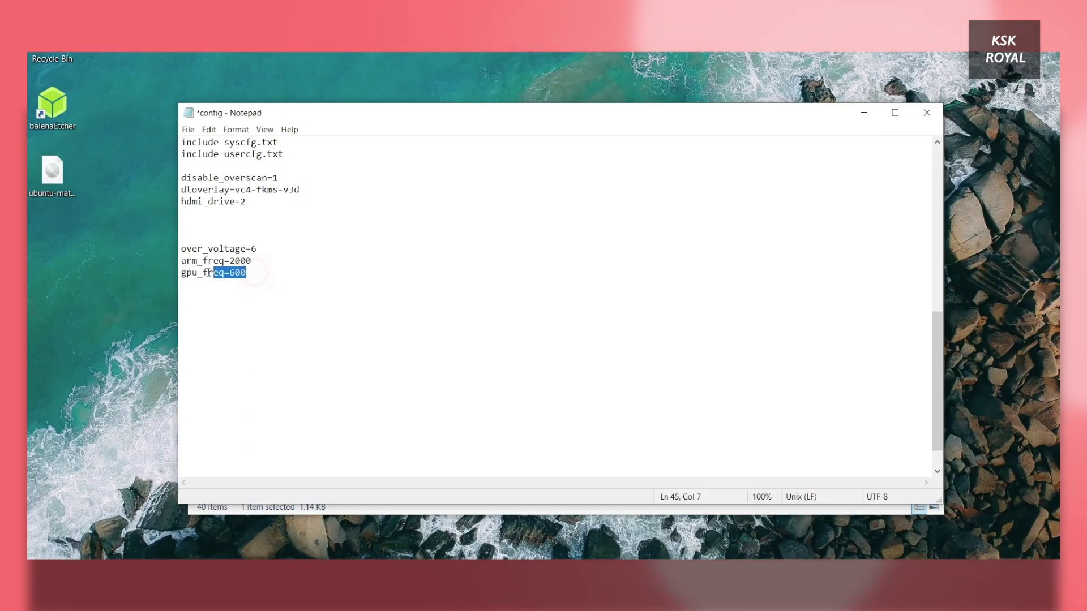
left_click(271, 280)
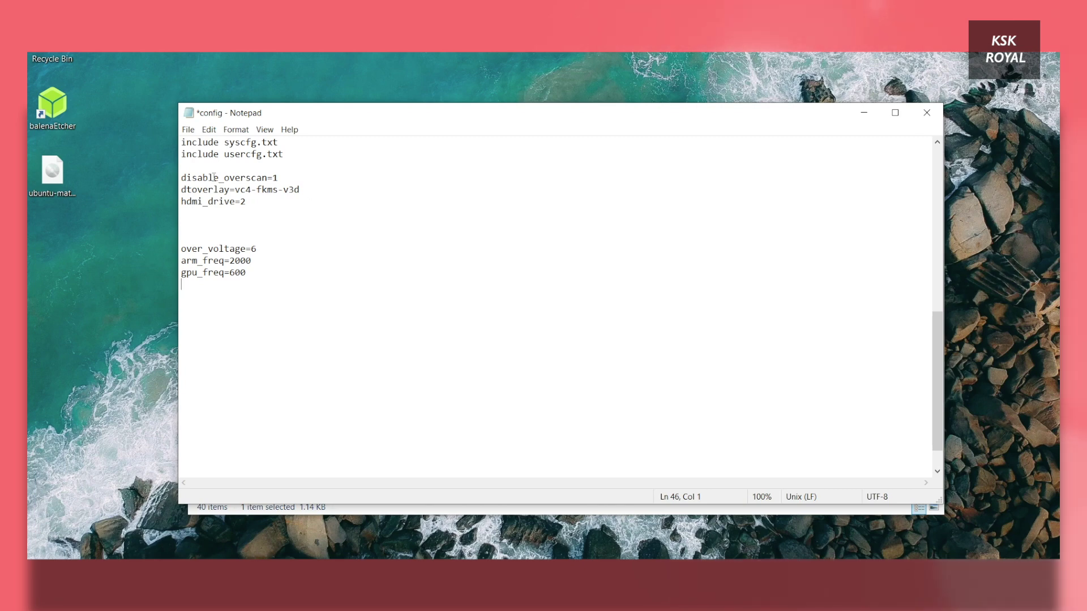
left_click(188, 130)
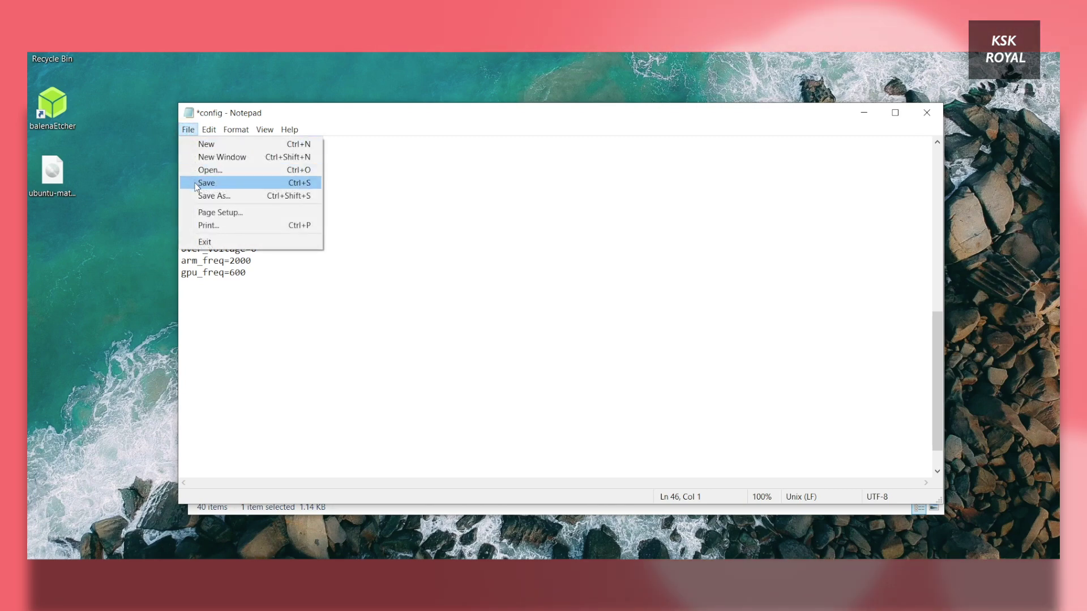
left_click(399, 276)
key("ctrl+s")
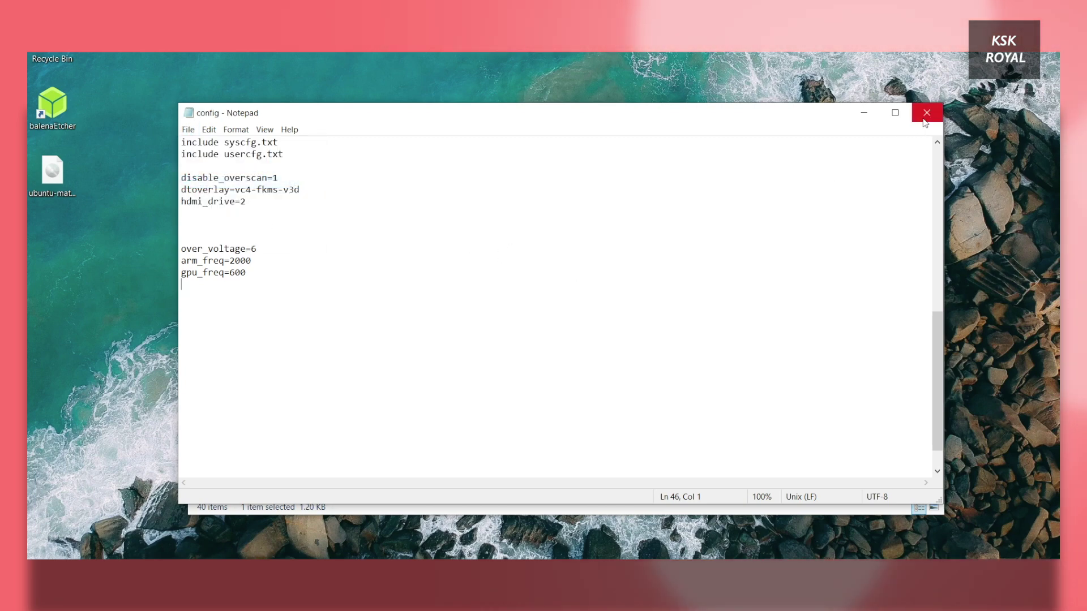
Step: Close Notepad, then boot the Pi from the flashed SD card to the login screen
left_click(927, 112)
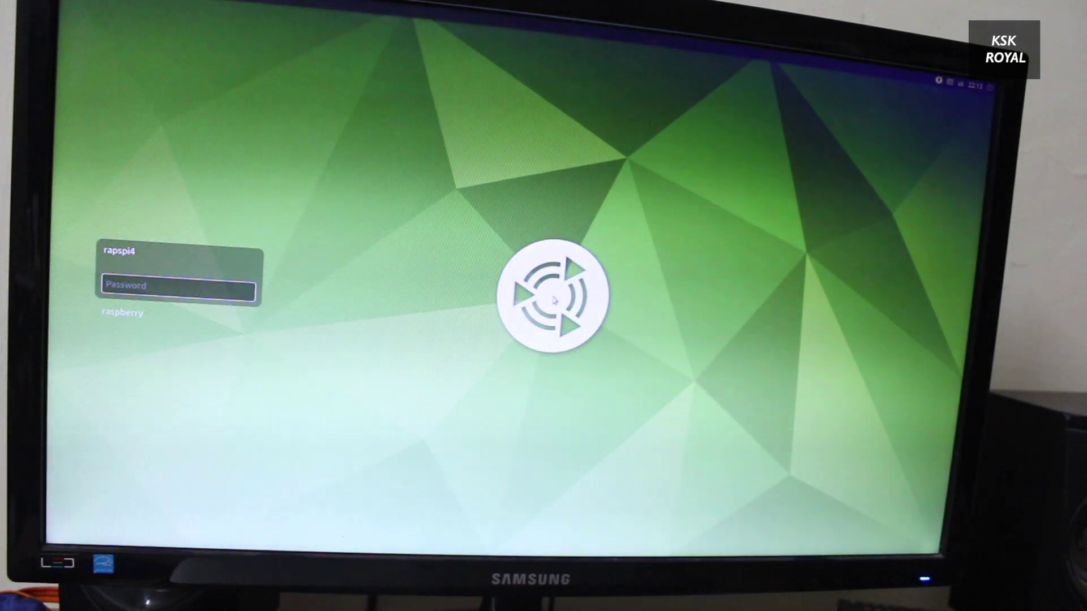
Step: Select the user account on the greeter and enter its password to log in
left_click(122, 312)
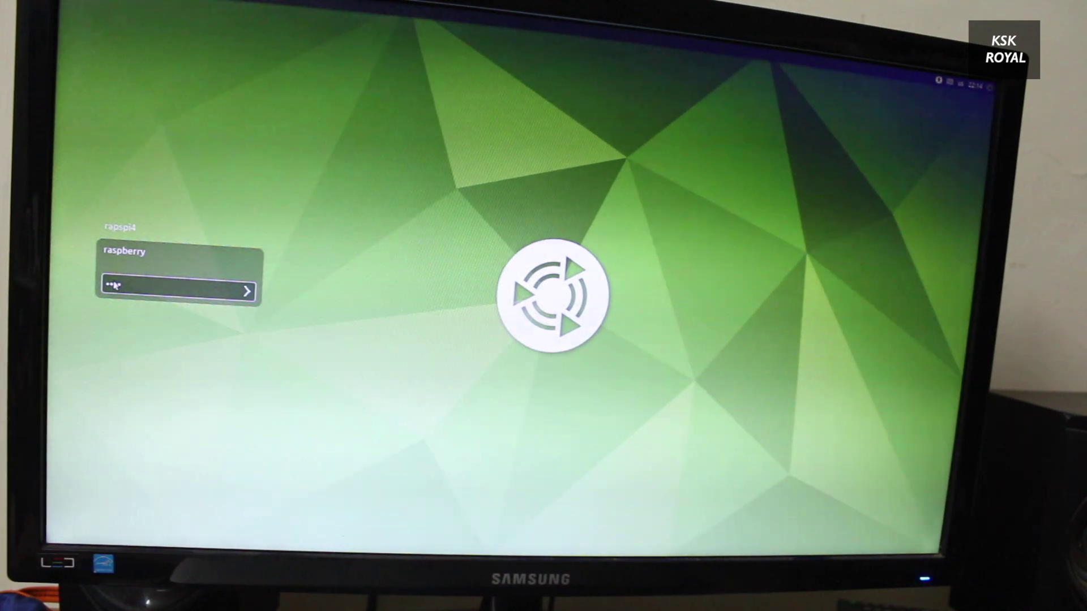
key("Return")
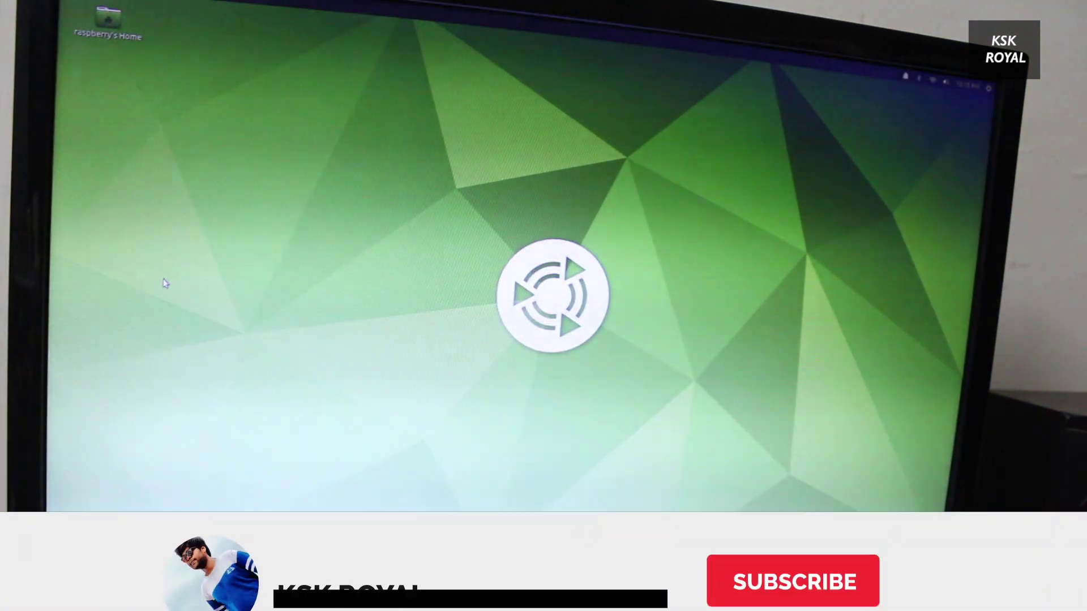